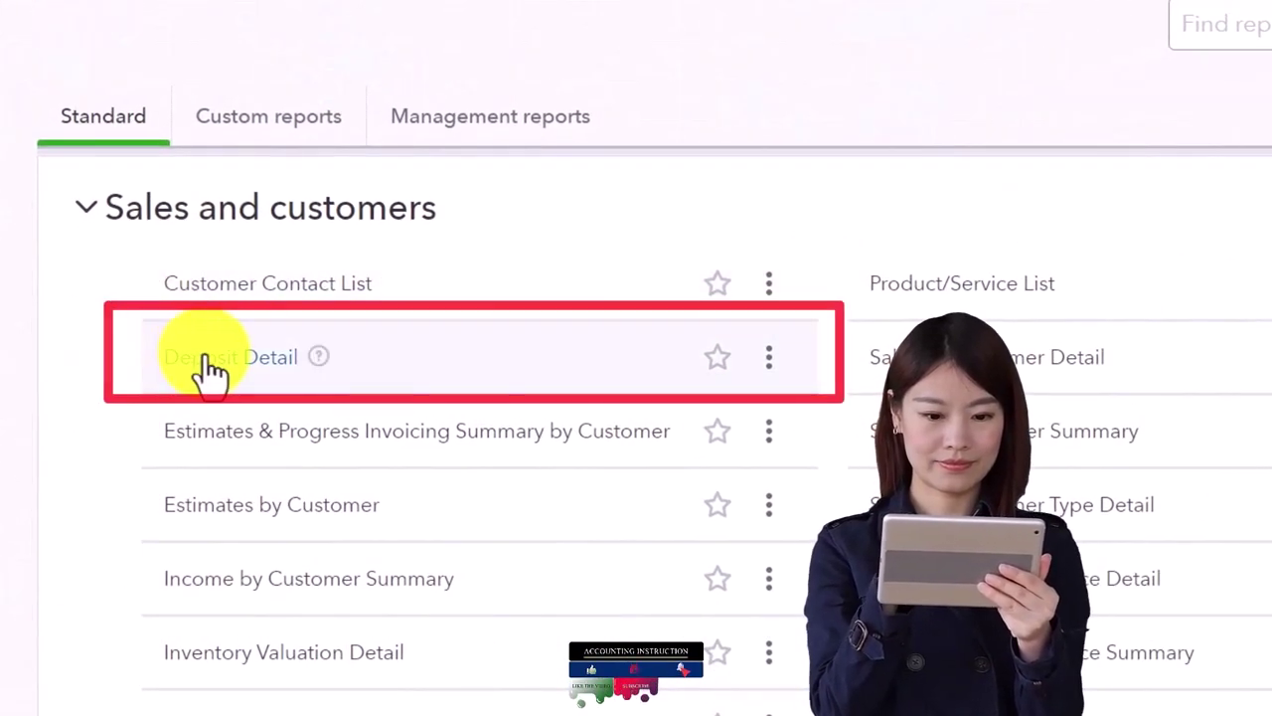
- Open the Deposit Detail report in a new browser tab and collapse the navigation sidebar
{"action": "right_click", "coordinate": [212, 373]}
{"action": "left_click", "coordinate": [299, 369]}
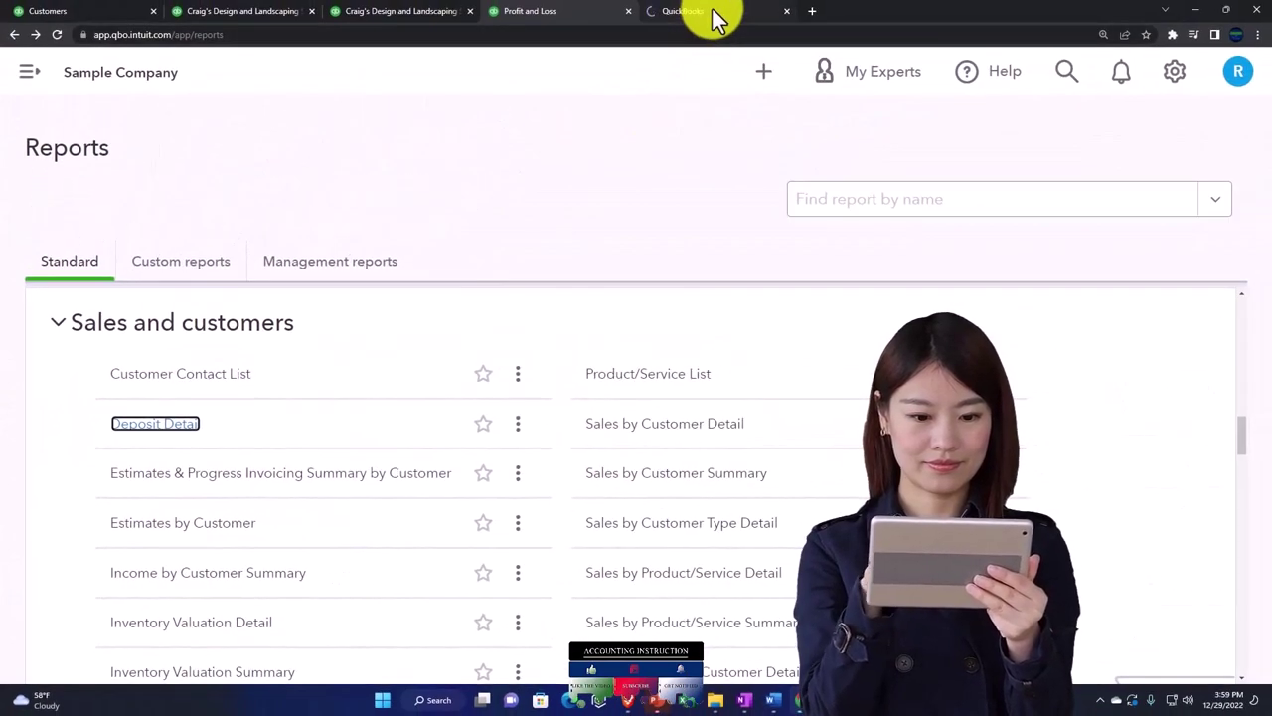
{"action": "left_click", "coordinate": [717, 20]}
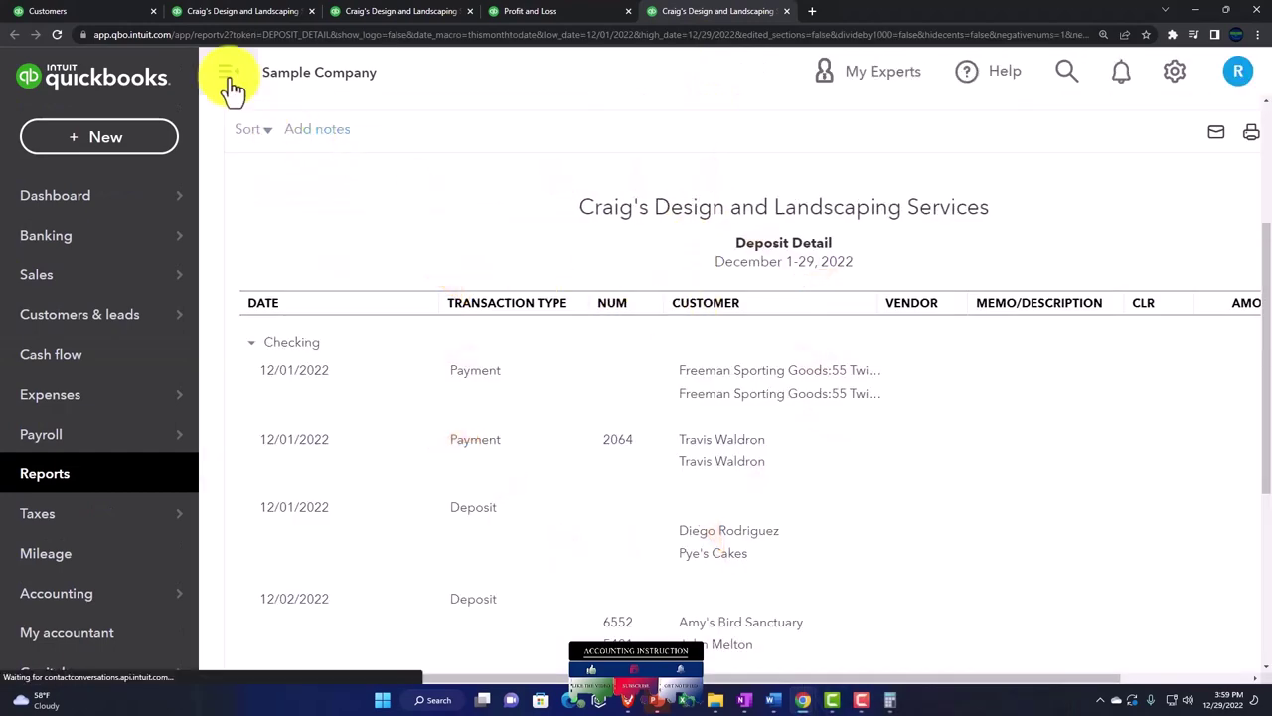
{"action": "left_click", "coordinate": [231, 85]}
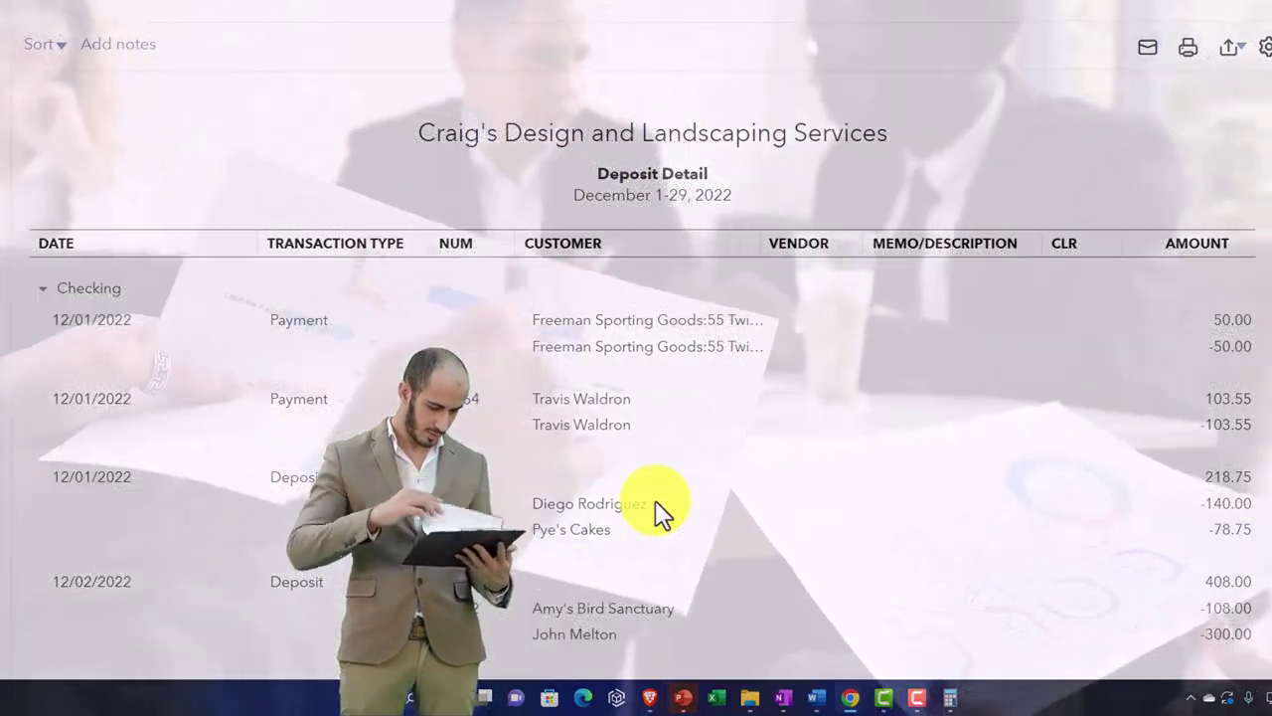
- Switch to the Balance Sheet tab and zoom out so all report columns fit
{"action": "scroll", "coordinate": [655, 500], "scroll_direction": "up", "scroll_amount": 1}
{"action": "scroll", "coordinate": [652, 376], "scroll_direction": "up", "scroll_amount": 2}
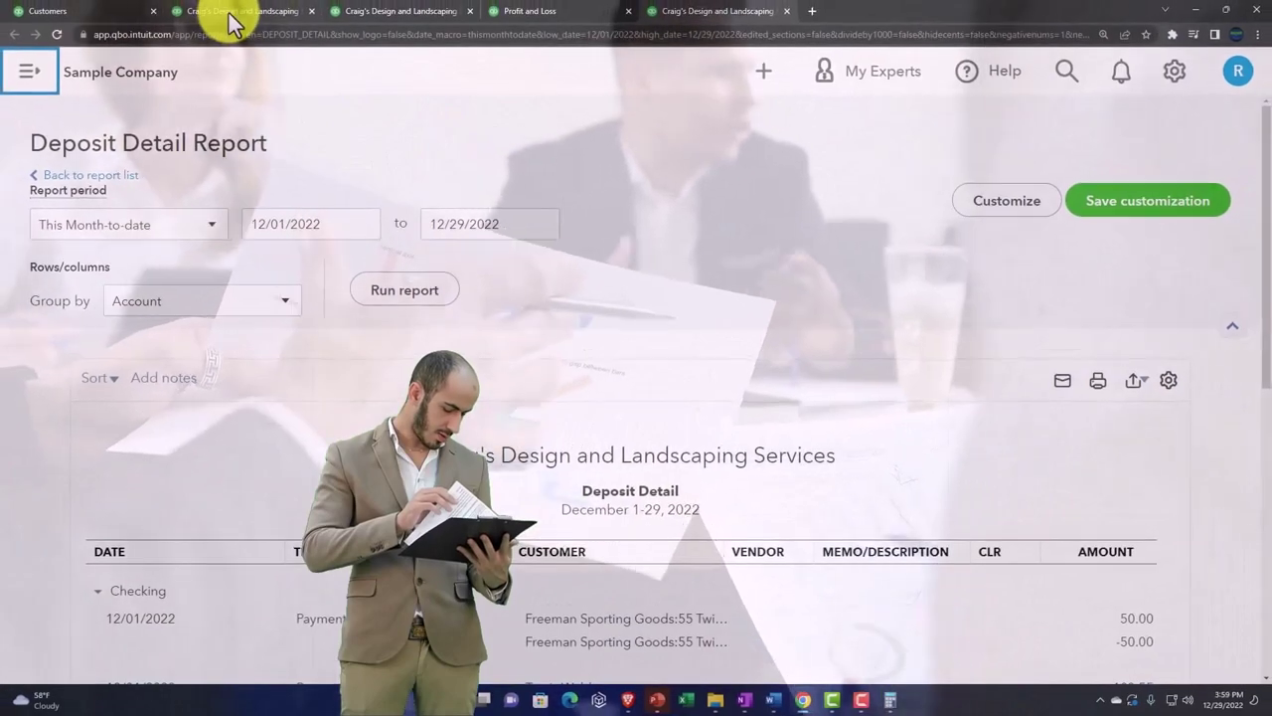
{"action": "left_click", "coordinate": [228, 14]}
{"action": "scroll", "coordinate": [239, 224], "scroll_direction": "up", "scroll_amount": 2}
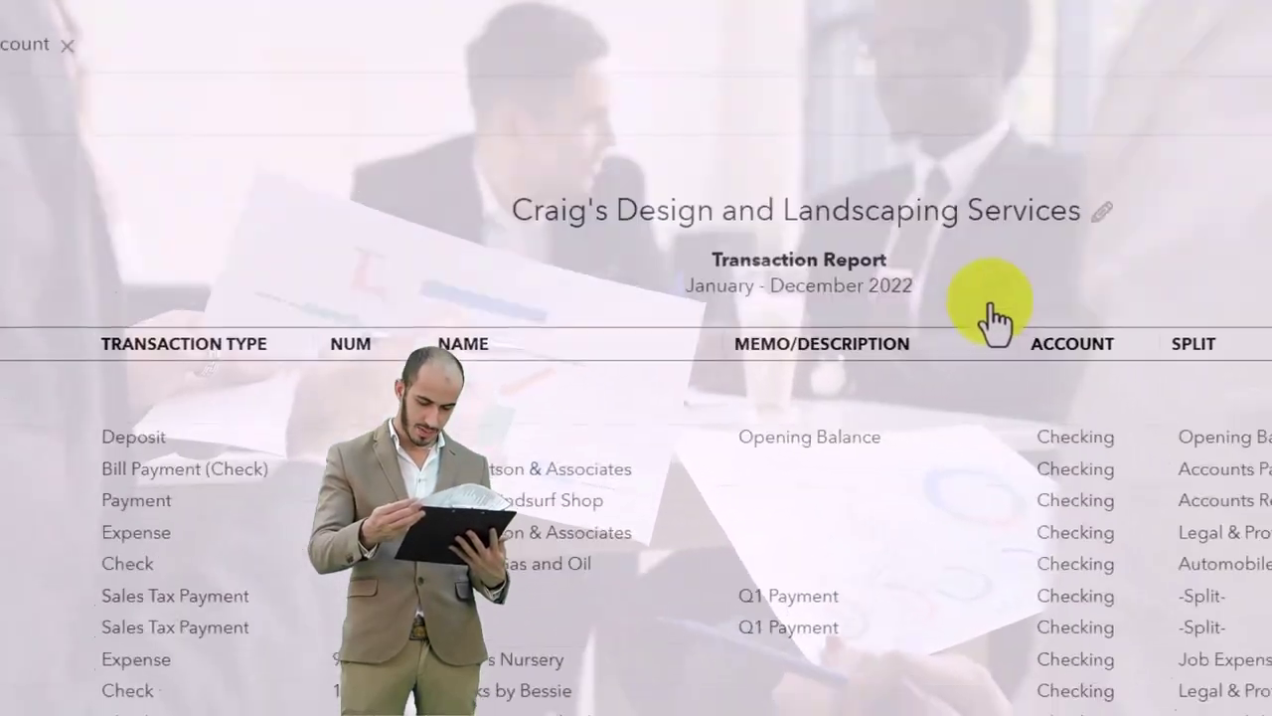
{"action": "key", "text": "ctrl+minus"}
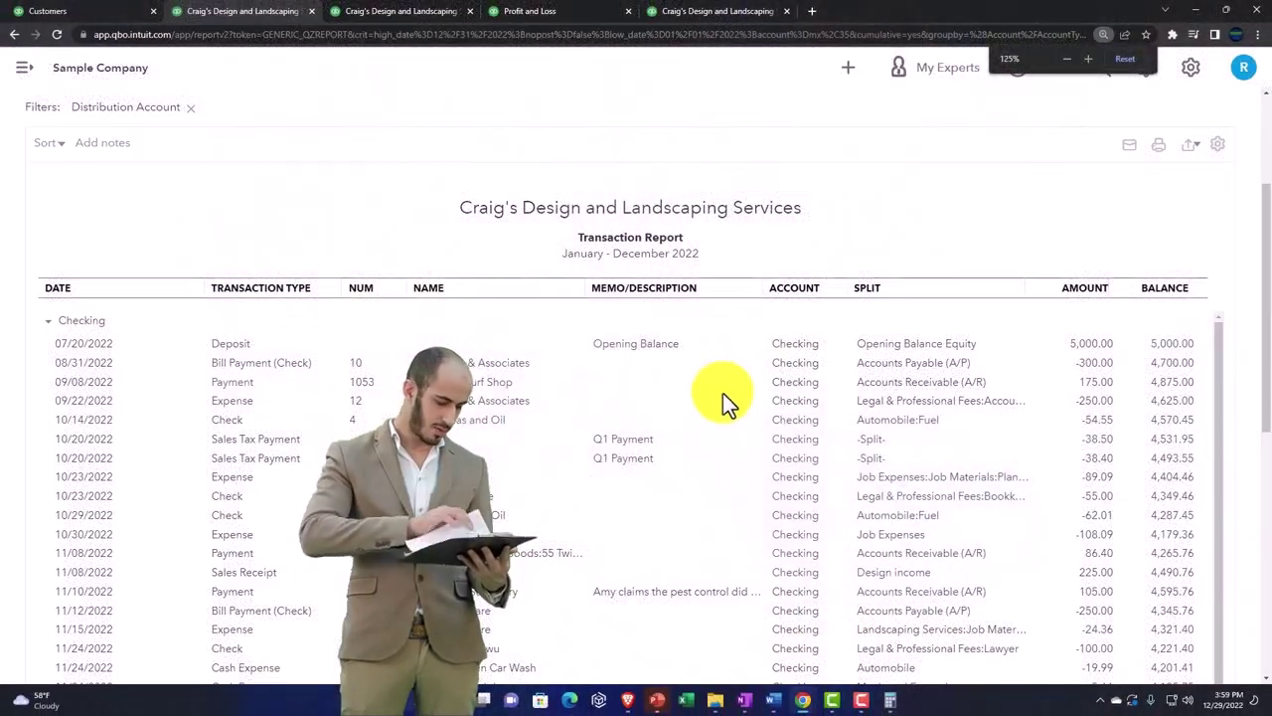
{"action": "scroll", "coordinate": [745, 258], "scroll_direction": "up", "scroll_amount": 1}
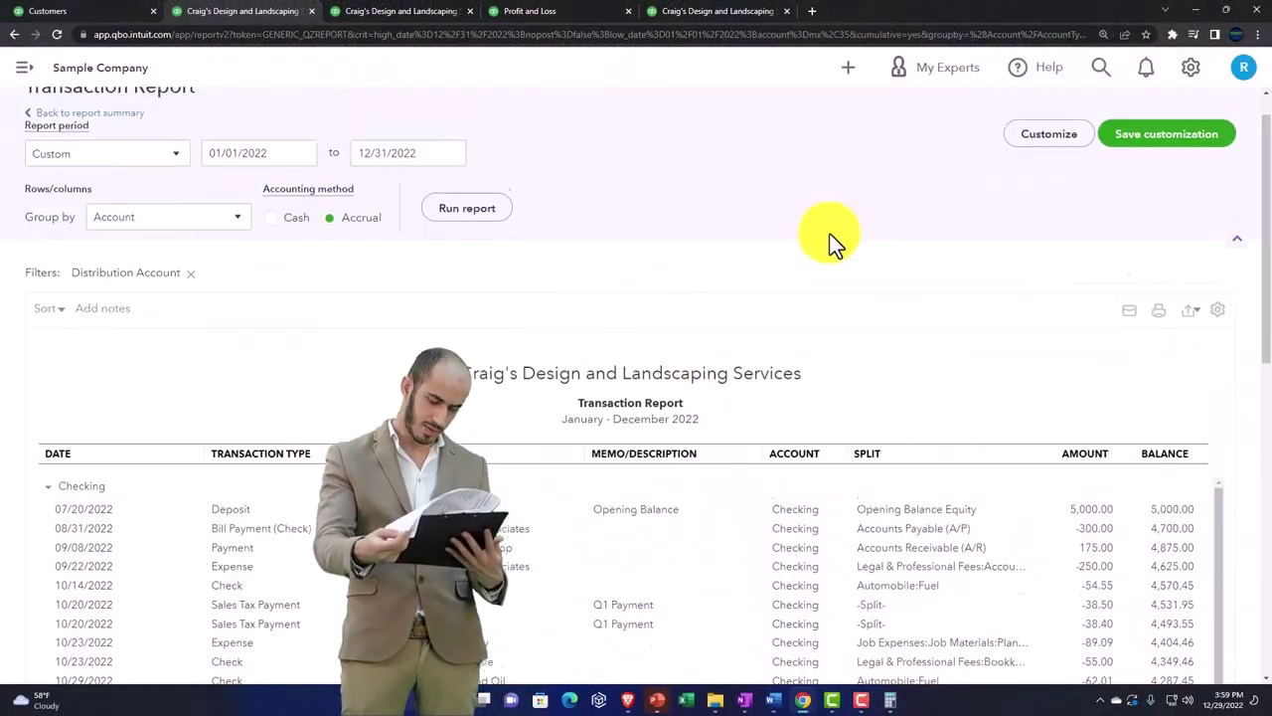
- Filter the 2022 Checking transaction report by Transaction Type Deposit and rerun it
{"action": "left_click", "coordinate": [1043, 159]}
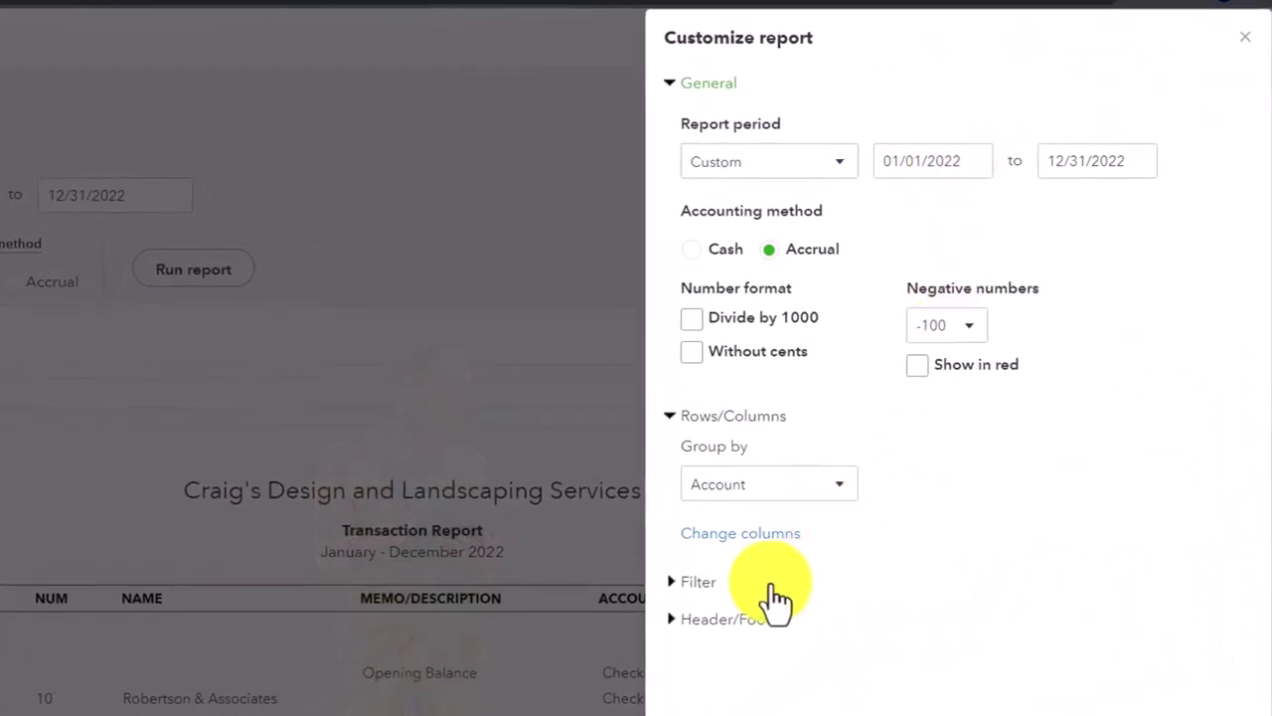
{"action": "scroll", "coordinate": [696, 556], "scroll_direction": "down", "scroll_amount": 3}
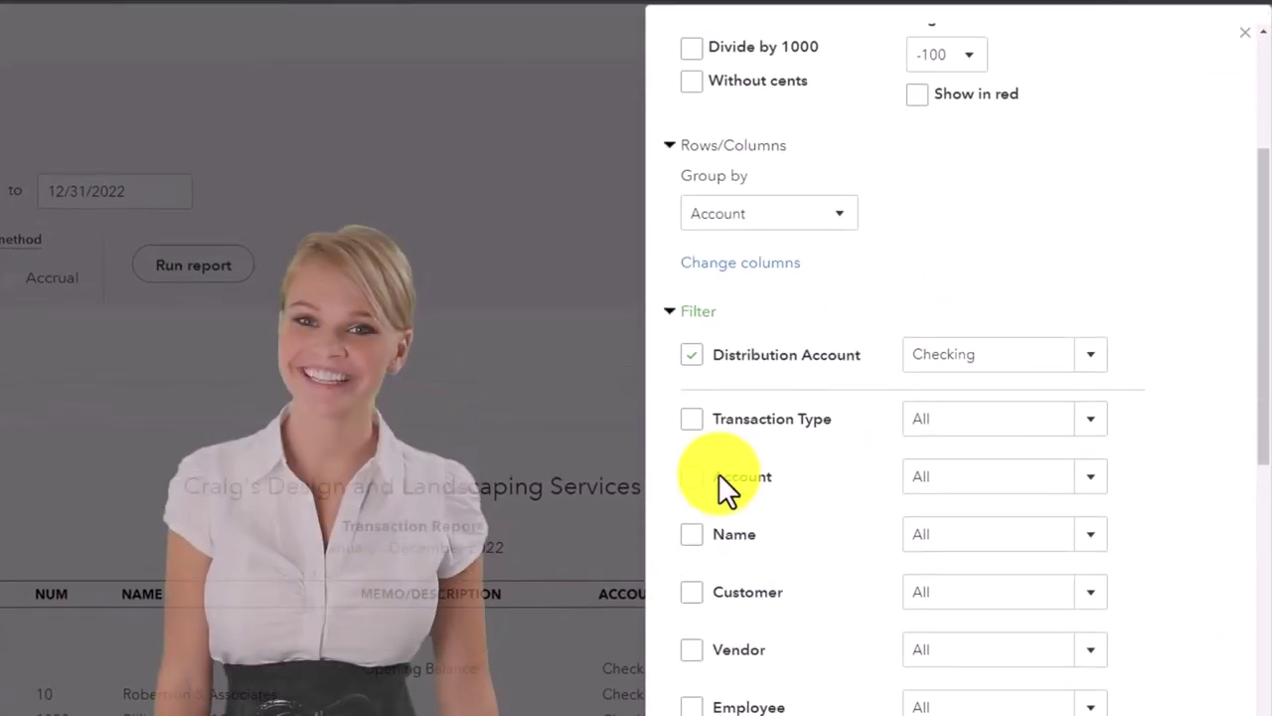
{"action": "left_click", "coordinate": [692, 419]}
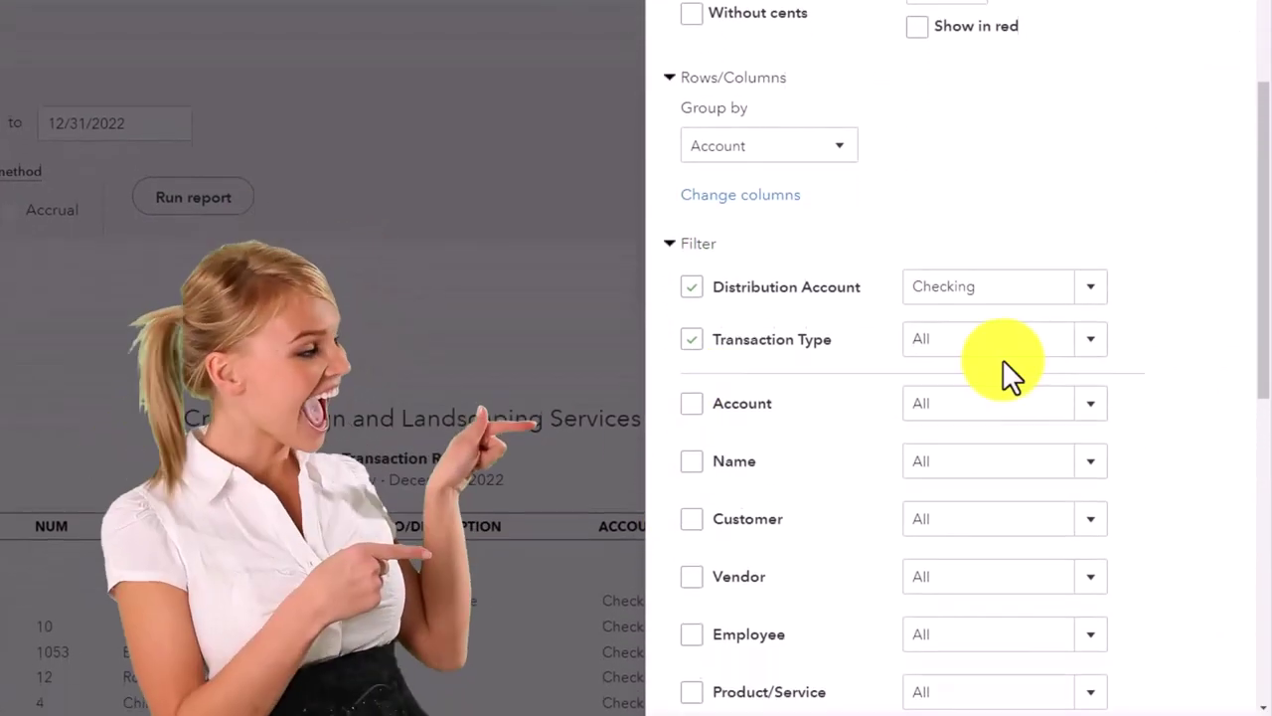
{"action": "left_click", "coordinate": [1081, 343]}
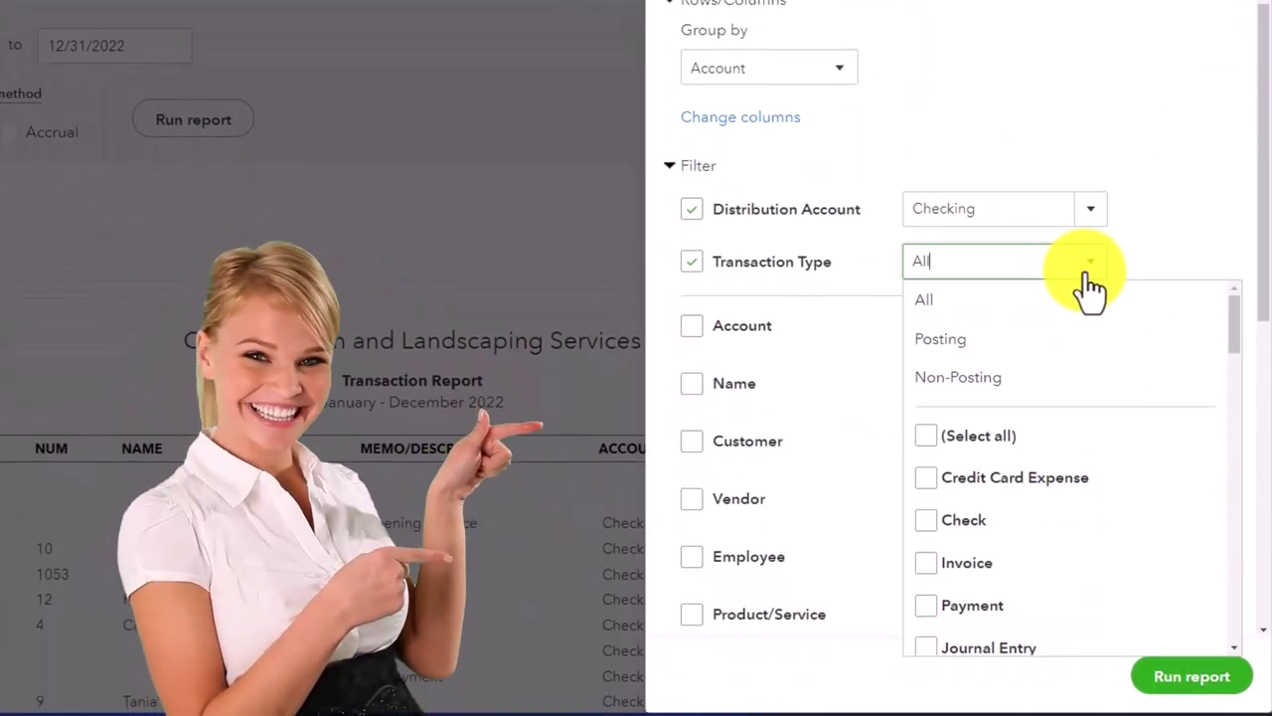
{"action": "scroll", "coordinate": [1048, 477], "scroll_direction": "down", "scroll_amount": 3}
{"action": "scroll", "coordinate": [1051, 391], "scroll_direction": "down", "scroll_amount": 5}
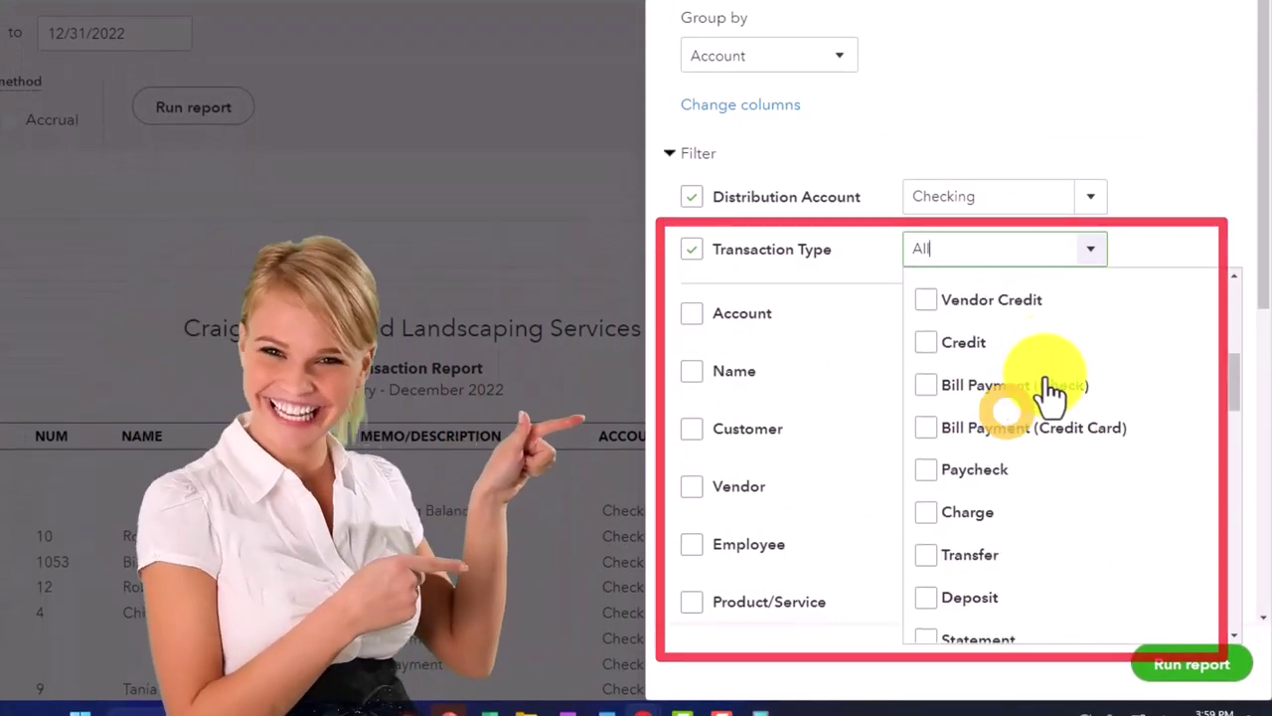
{"action": "left_click", "coordinate": [929, 440]}
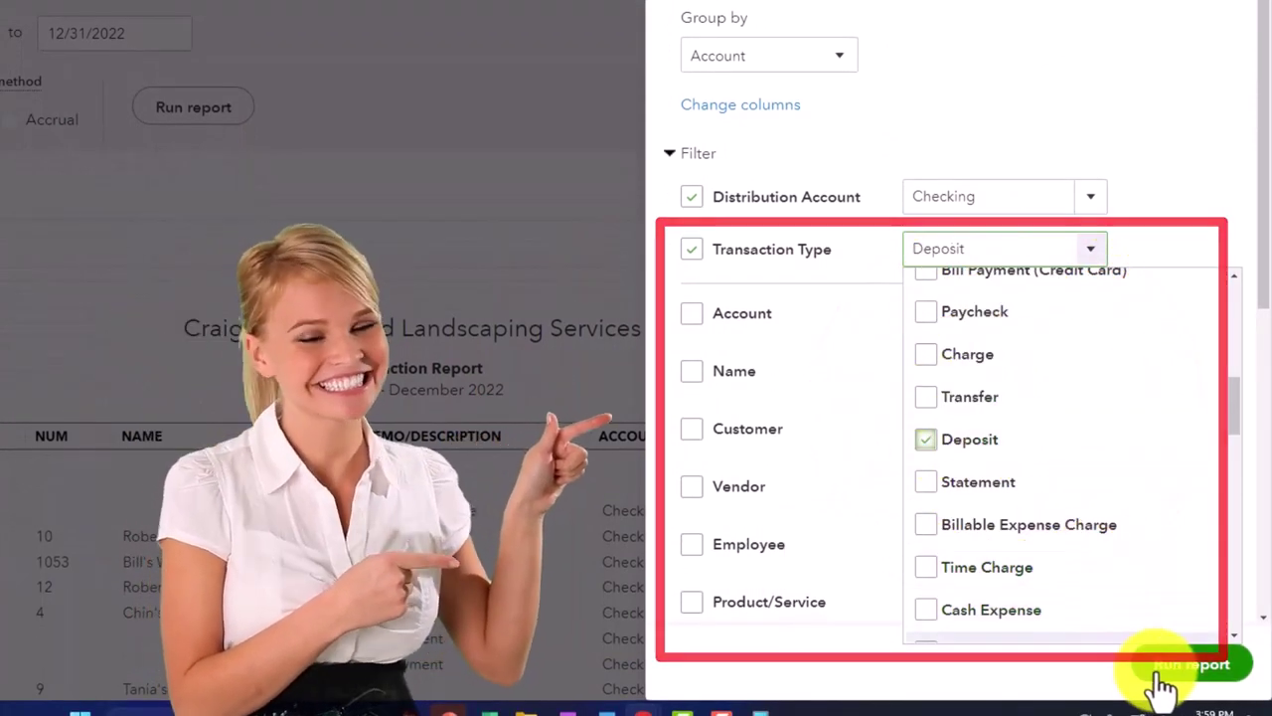
{"action": "left_click", "coordinate": [1167, 668]}
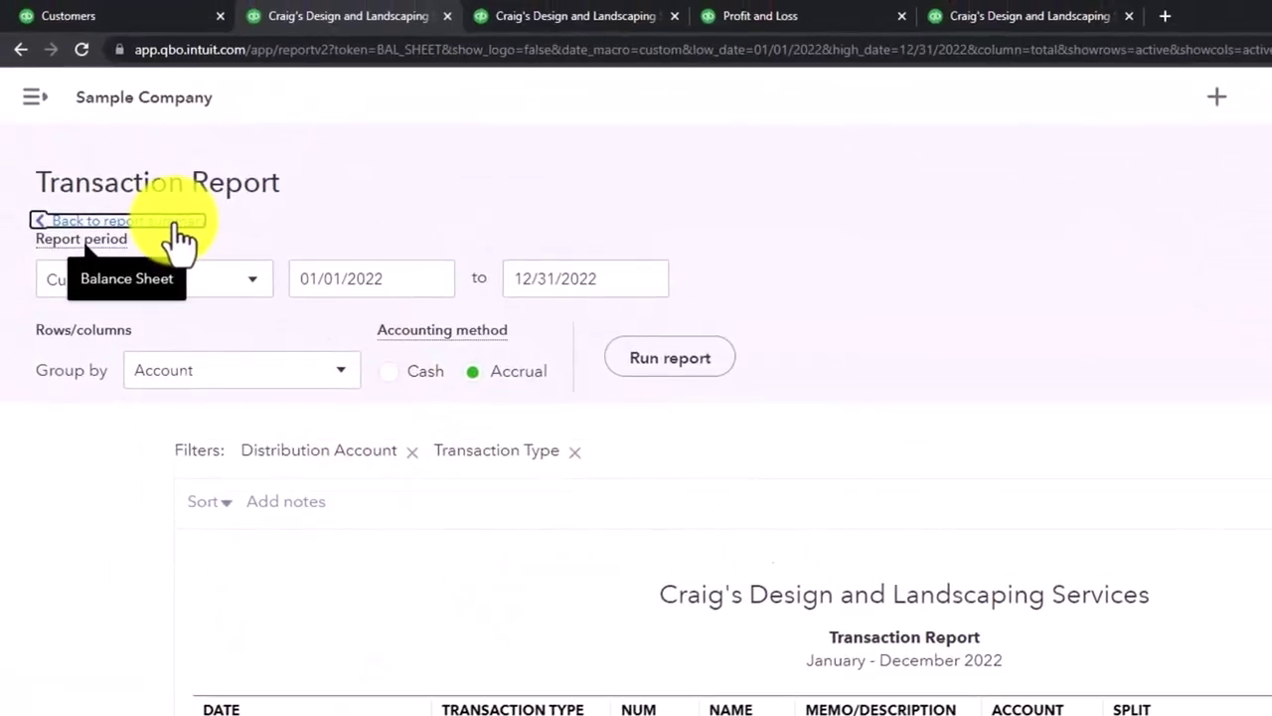
- Return to the Balance Sheet summary and close the Deposit Detail report tab
{"action": "left_click", "coordinate": [177, 223]}
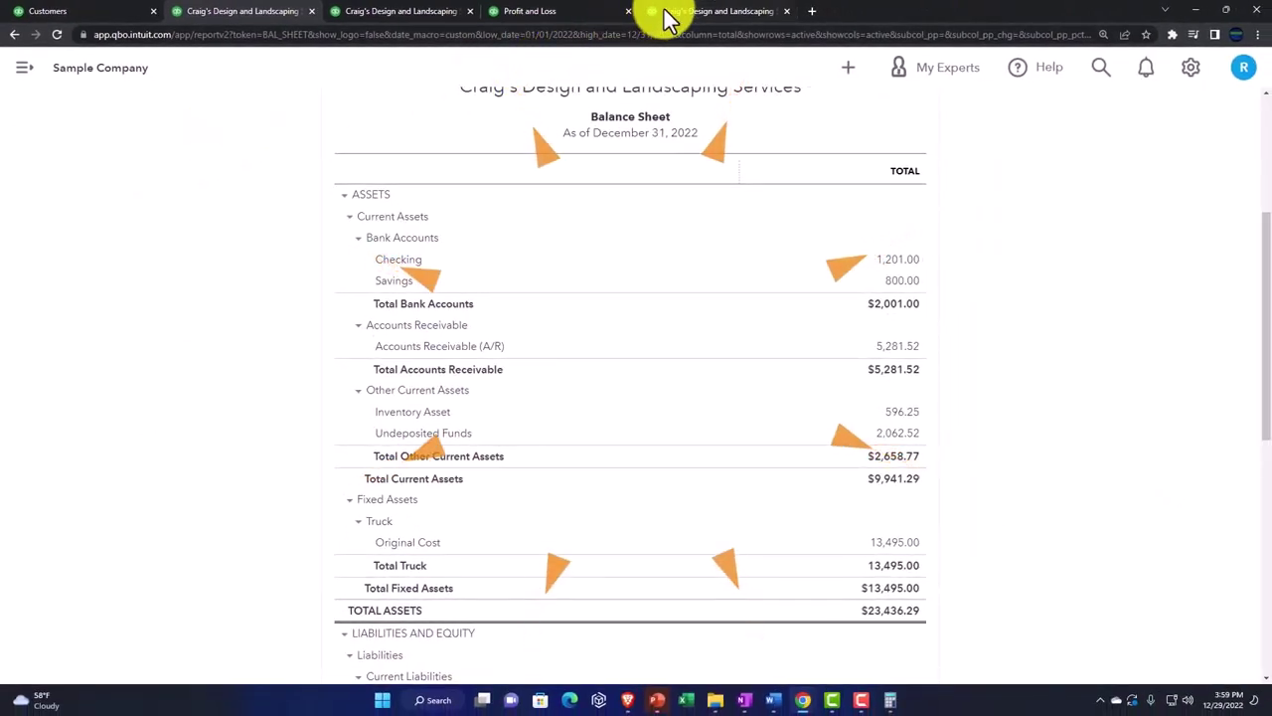
{"action": "left_click", "coordinate": [668, 20]}
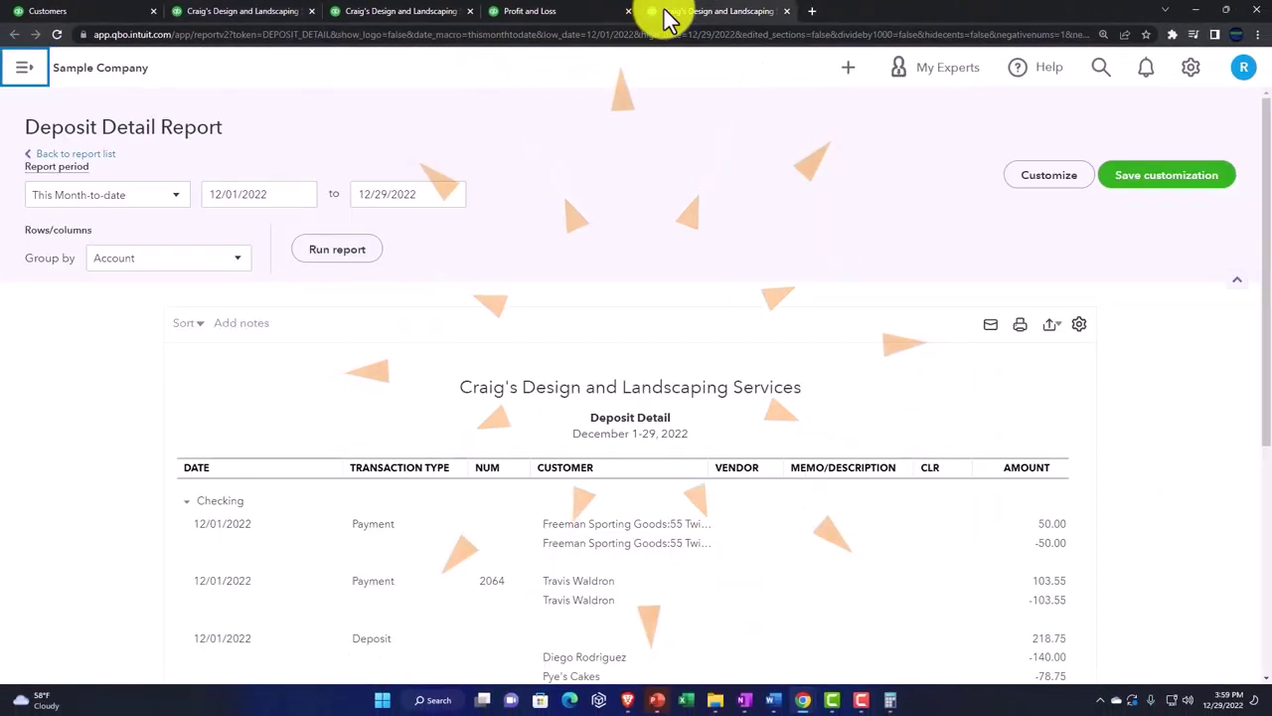
{"action": "left_click", "coordinate": [787, 12]}
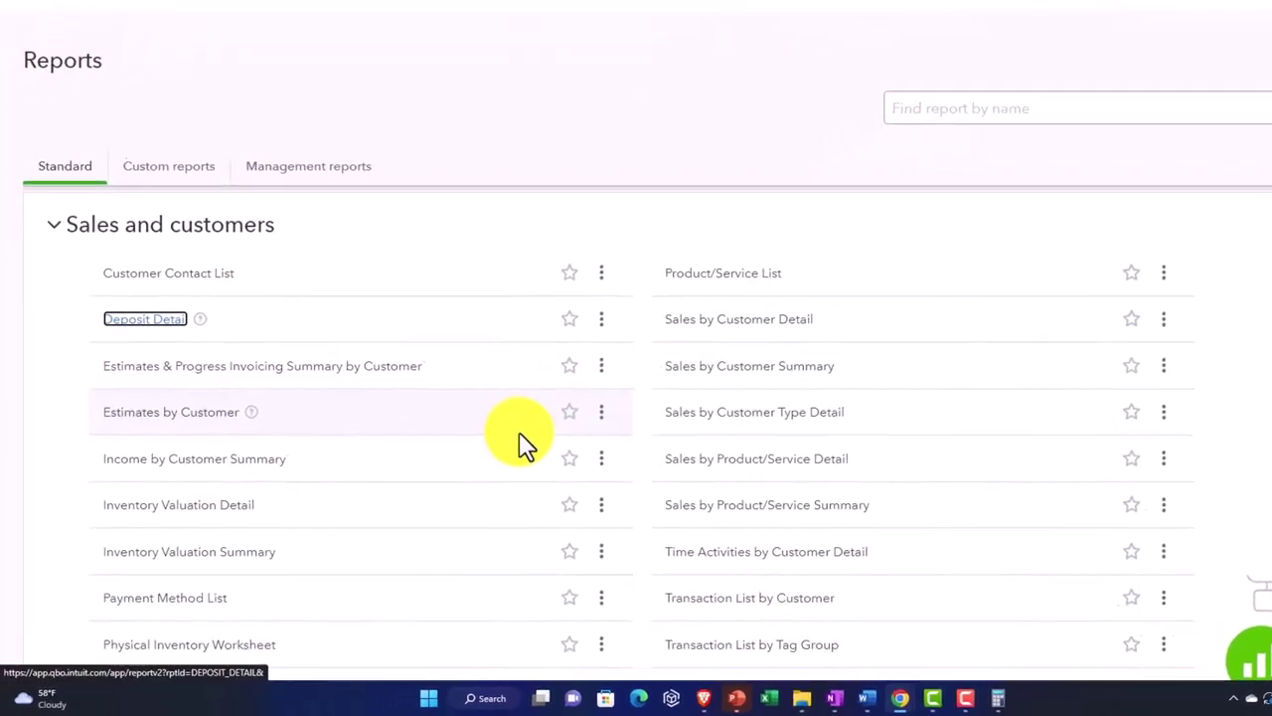
{"action": "scroll", "coordinate": [627, 387], "scroll_direction": "down", "scroll_amount": 2}
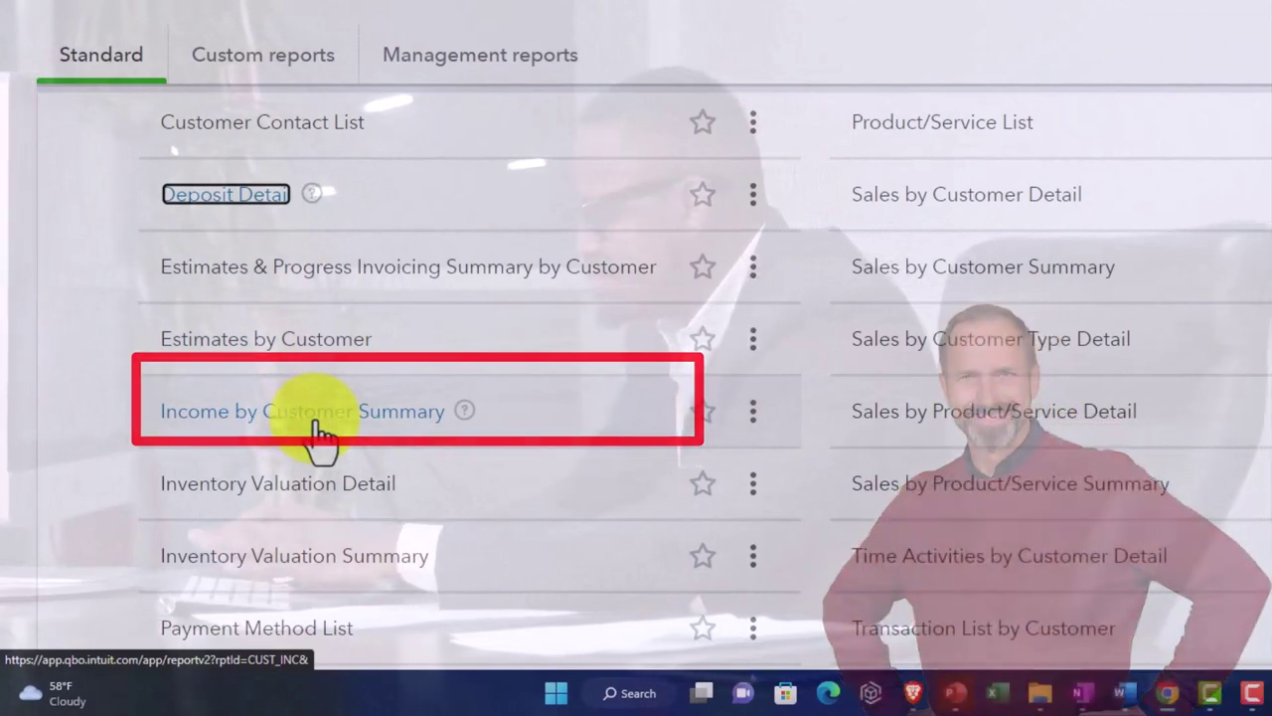
- Open Income by Customer Summary in a new tab and collapse the Income group in Profit and Loss
{"action": "right_click", "coordinate": [320, 429]}
{"action": "left_click", "coordinate": [334, 438]}
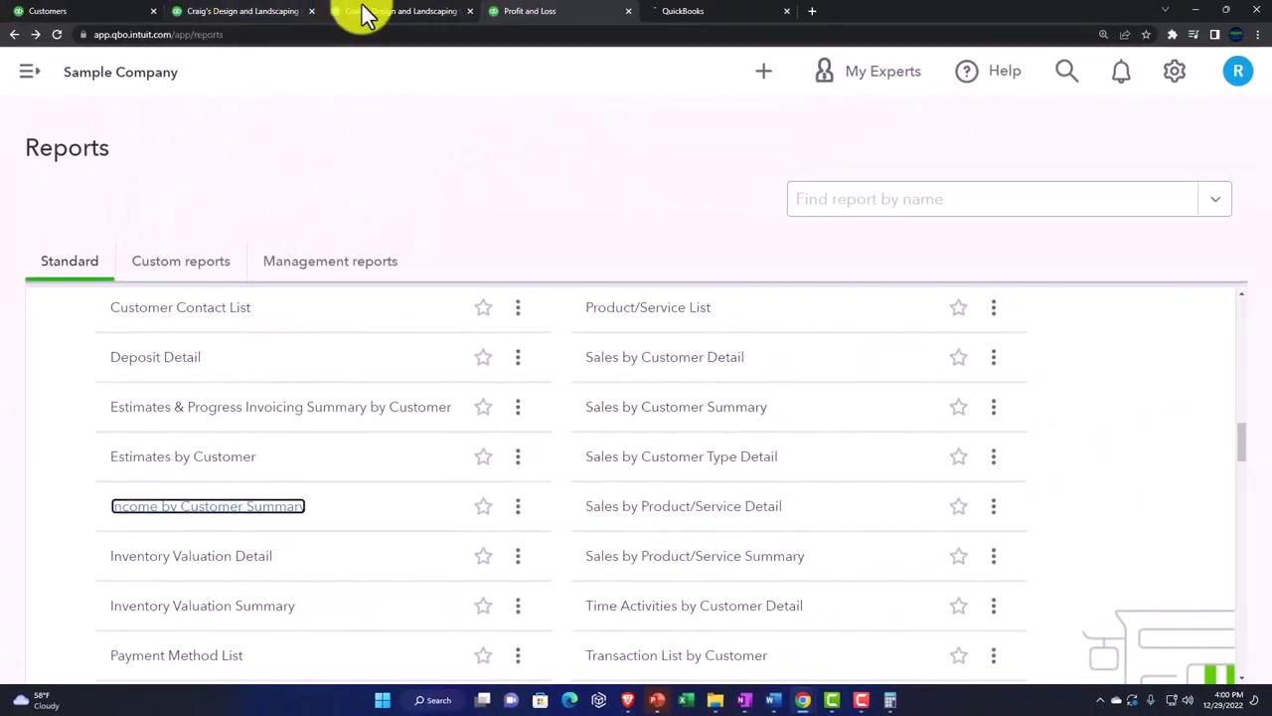
{"action": "left_click", "coordinate": [387, 12]}
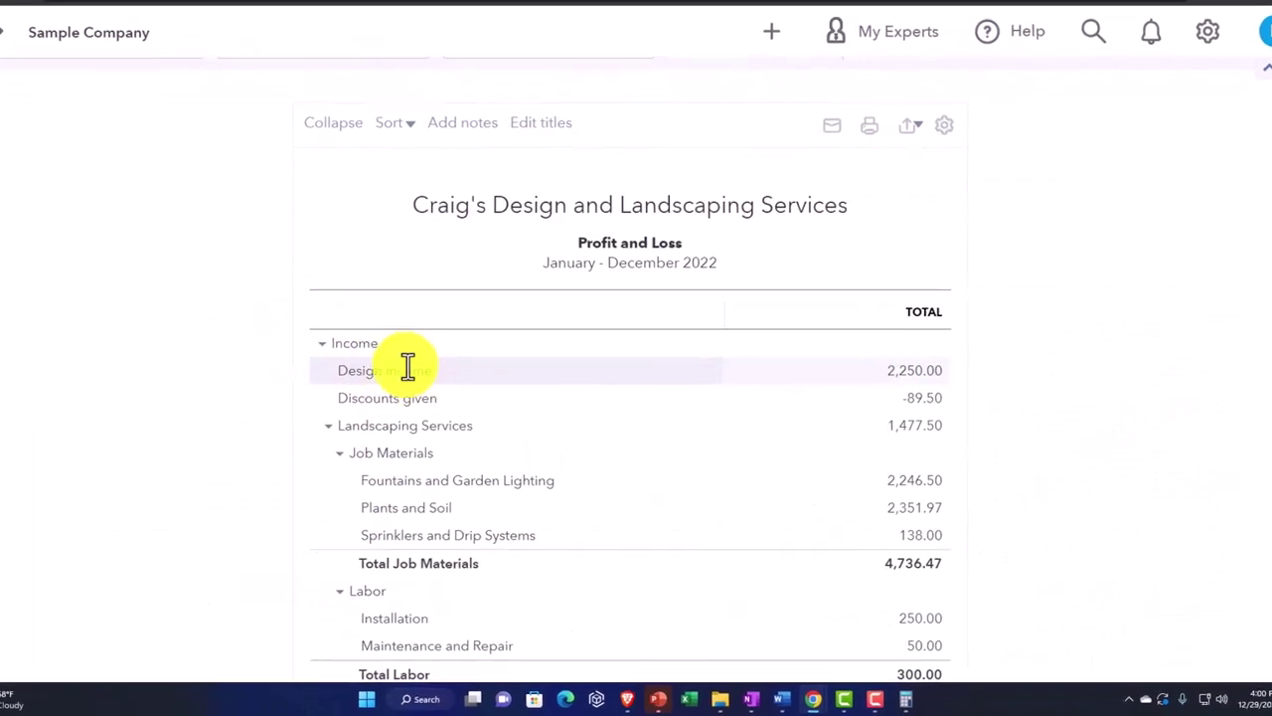
{"action": "left_click", "coordinate": [302, 318]}
{"action": "left_click", "coordinate": [302, 317]}
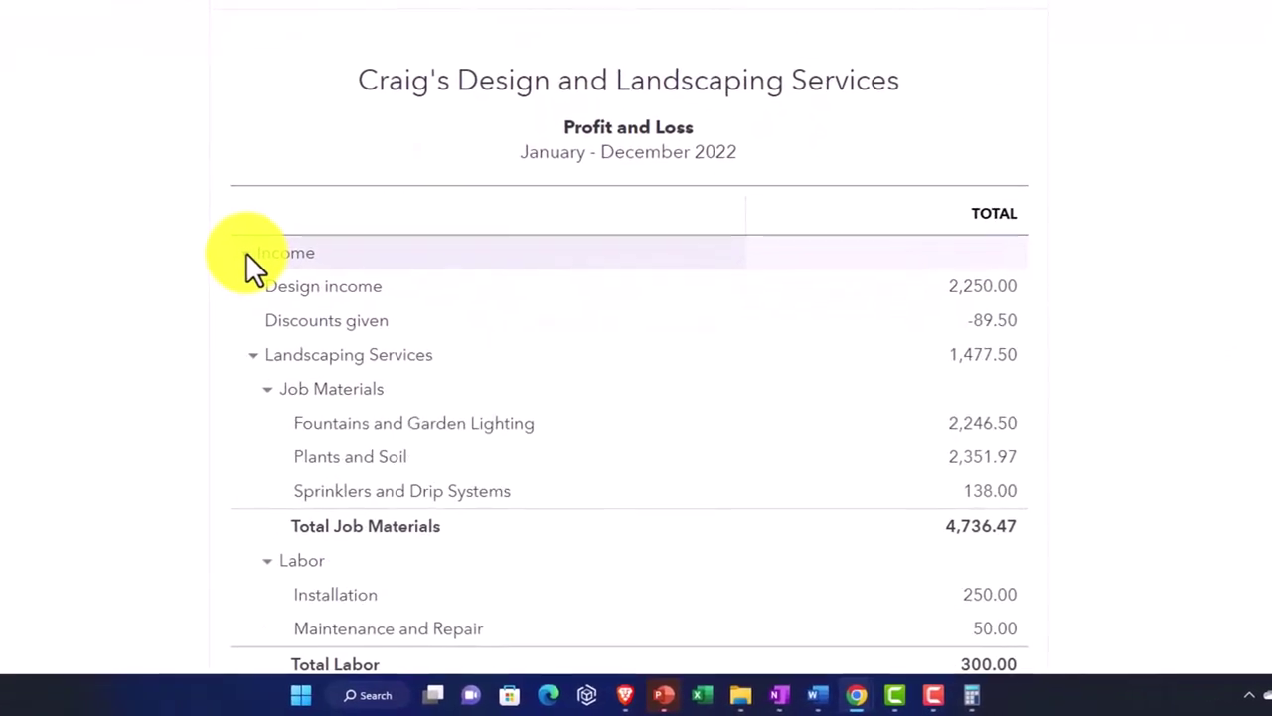
{"action": "left_click", "coordinate": [244, 250]}
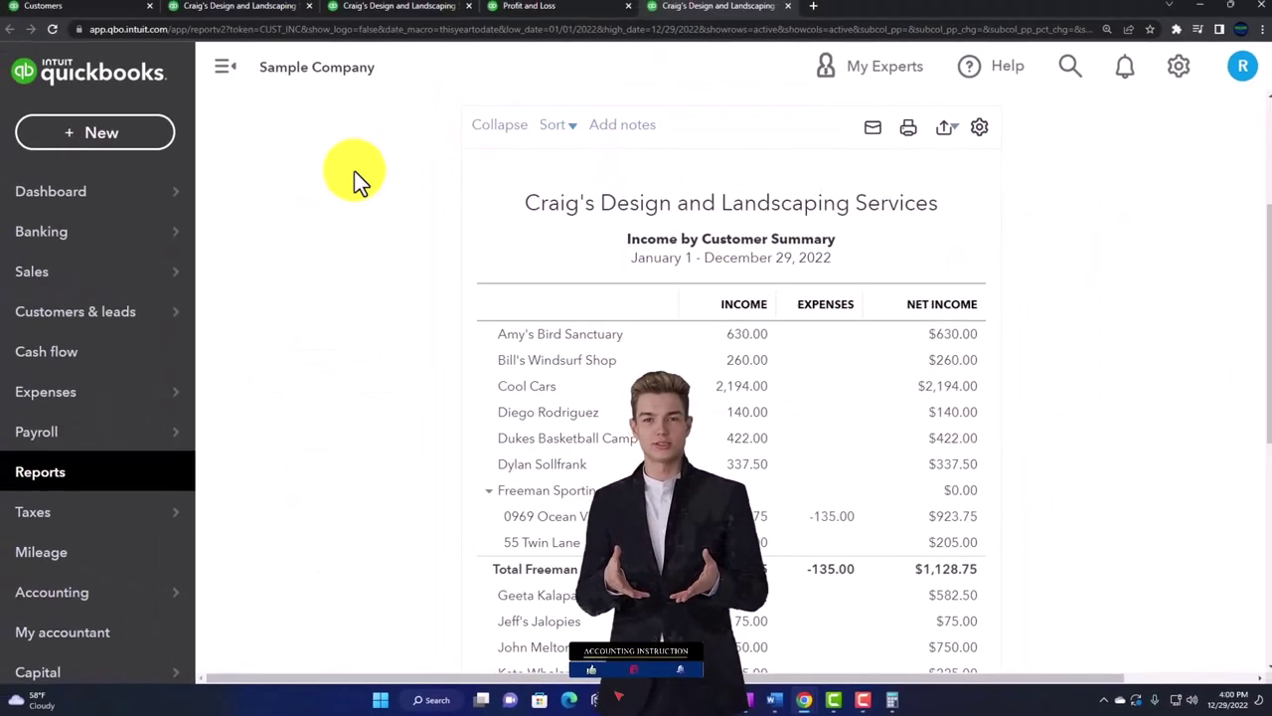
- Rerun Income by Customer Summary for January–December 2022 with end date 12/31/2022
{"action": "scroll", "coordinate": [354, 170], "scroll_direction": "up", "scroll_amount": 5}
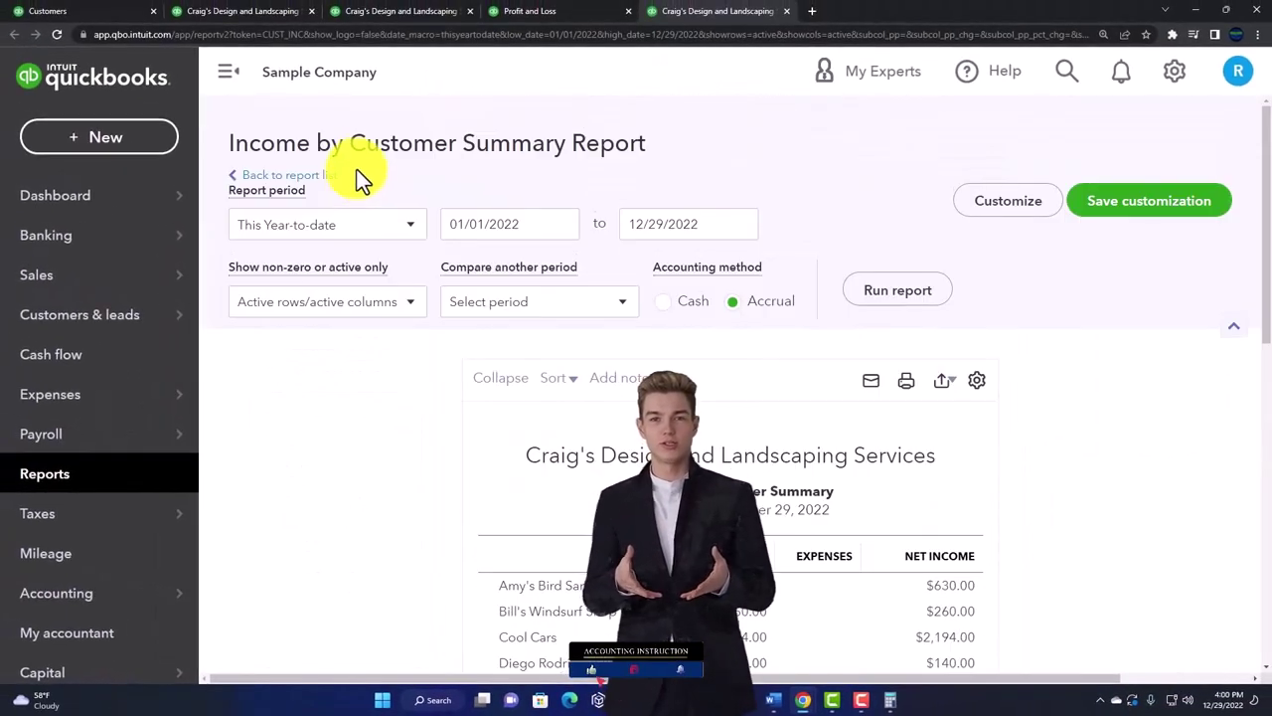
{"action": "left_click", "coordinate": [531, 221]}
{"action": "key", "text": "Tab"}
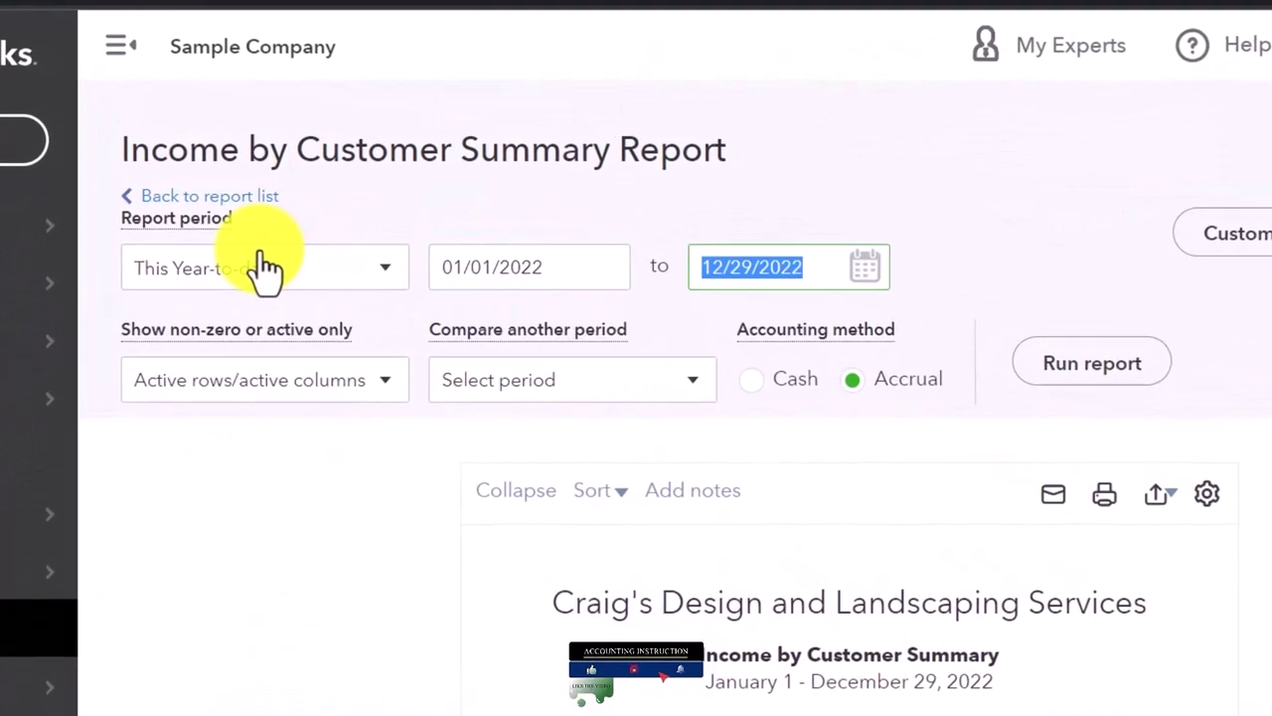
{"action": "type", "text": "0"}
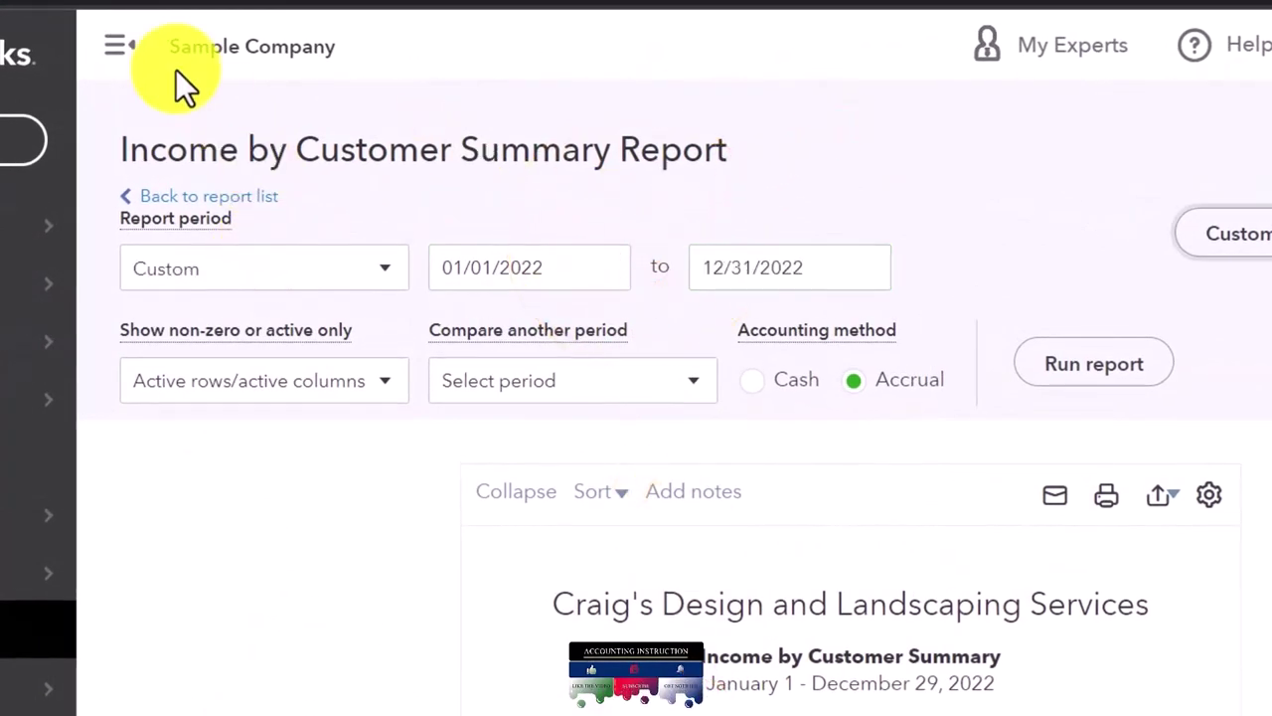
{"action": "left_click", "coordinate": [1094, 364]}
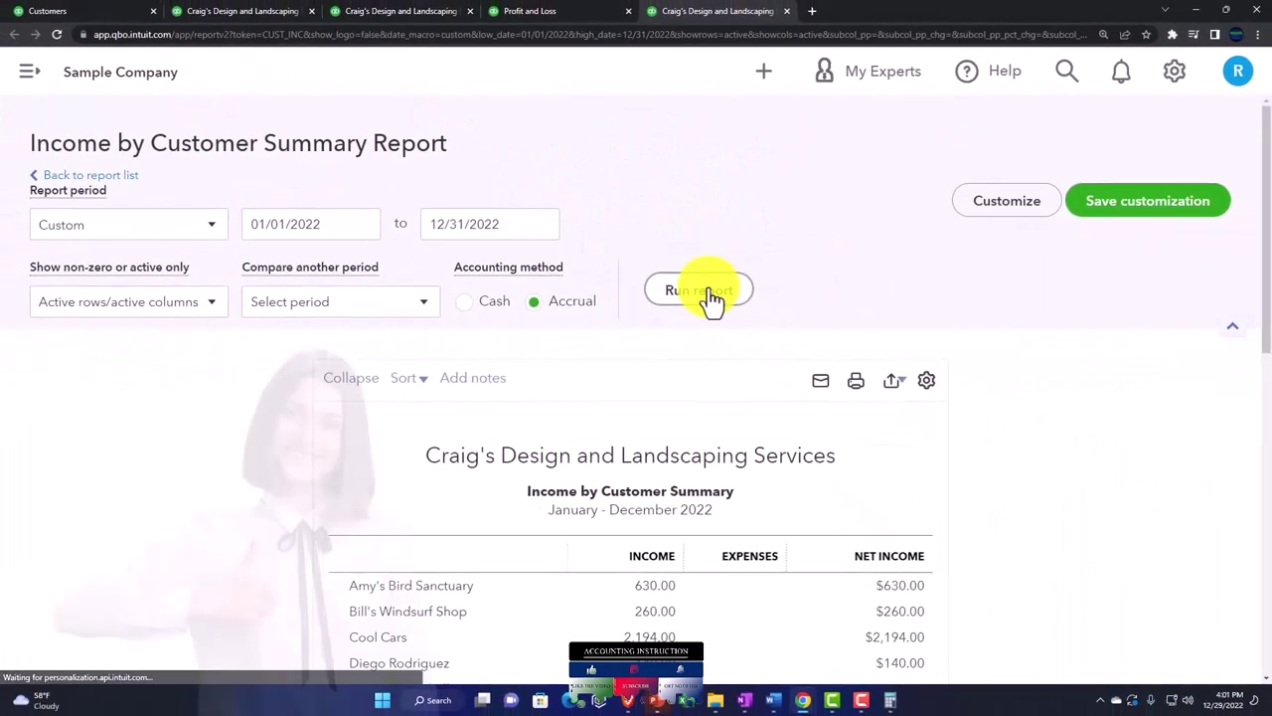
- Review the customer income report, then expand Income in the Profit and Loss for comparison
{"action": "scroll", "coordinate": [627, 377], "scroll_direction": "down", "scroll_amount": 3}
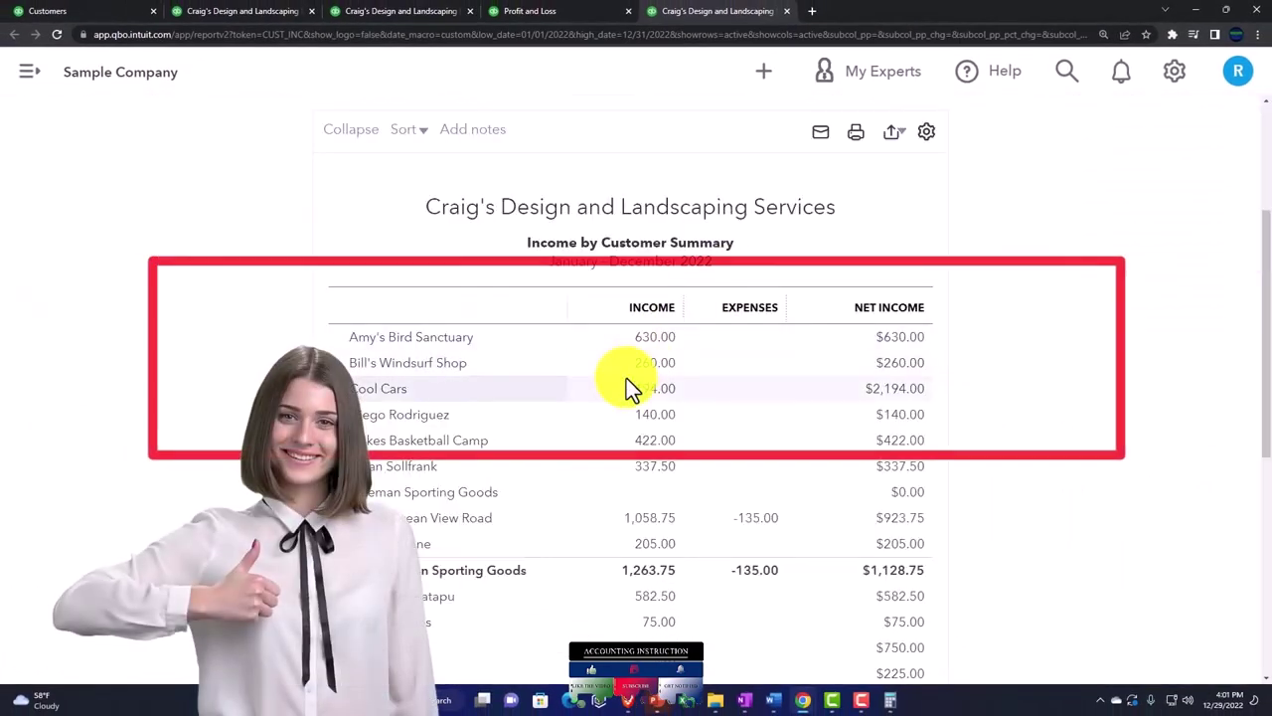
{"action": "scroll", "coordinate": [627, 373], "scroll_direction": "down", "scroll_amount": 5}
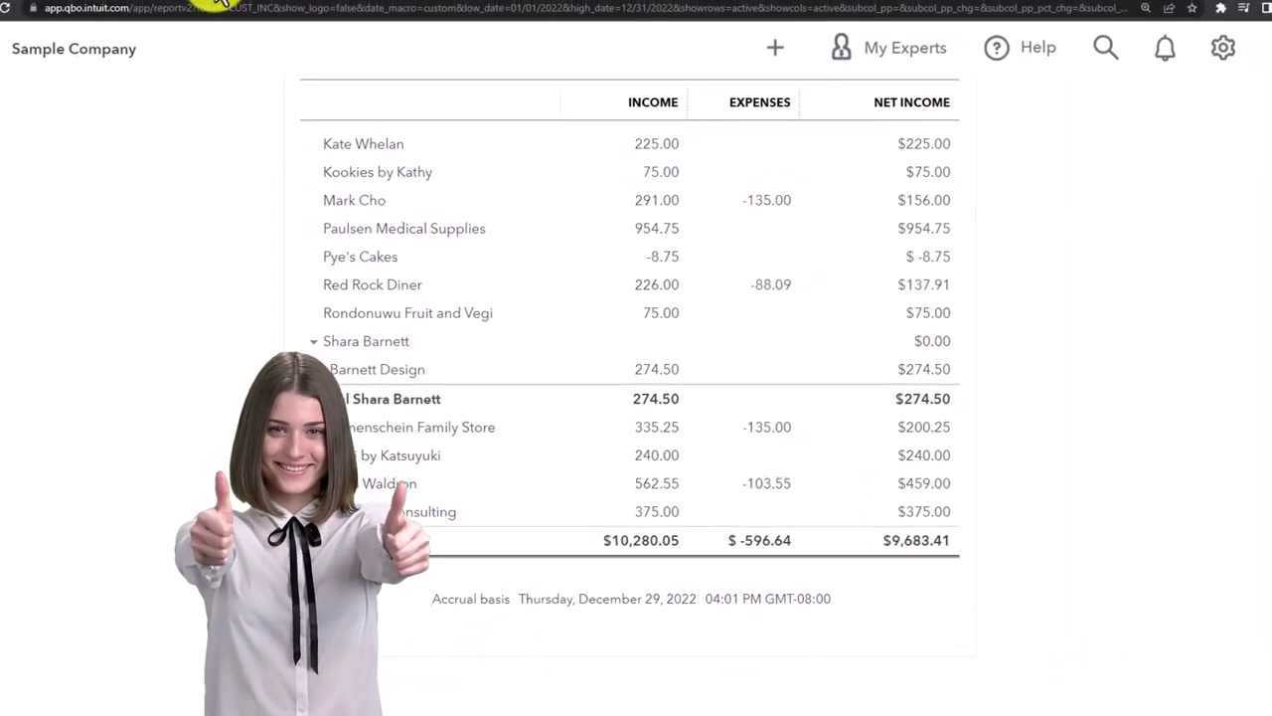
{"action": "left_click", "coordinate": [249, 14]}
{"action": "left_click", "coordinate": [368, 14]}
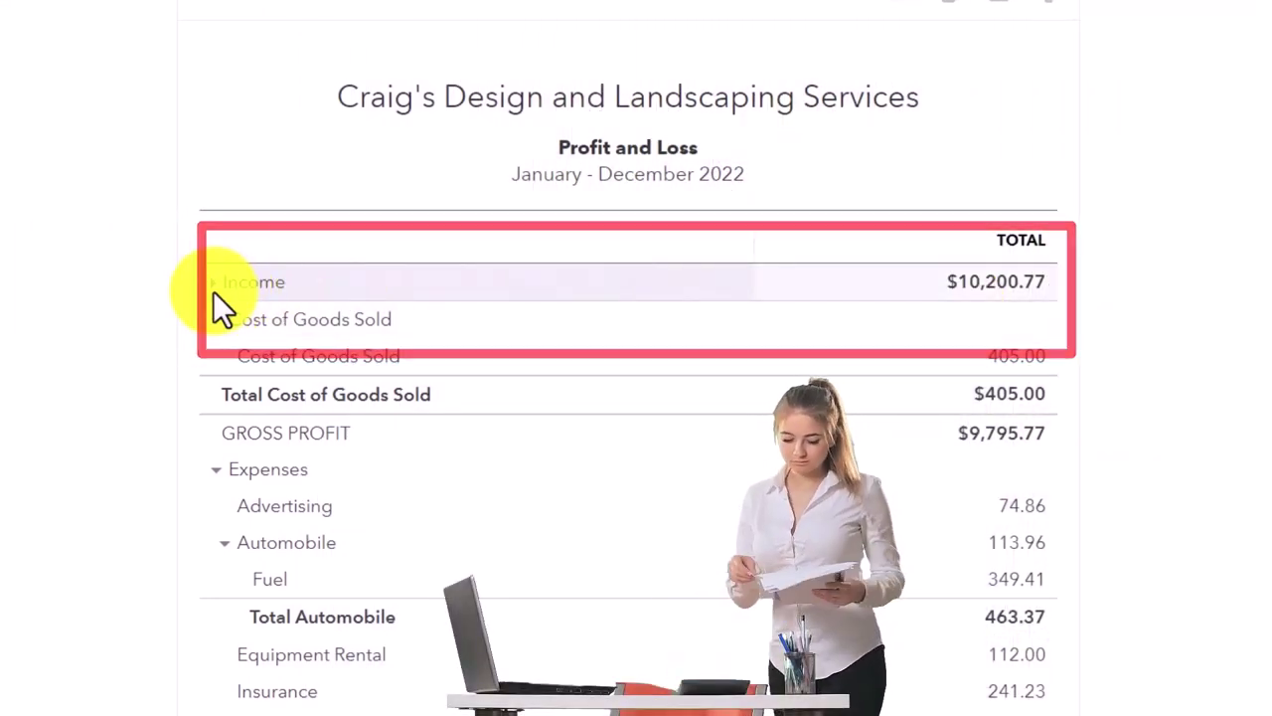
{"action": "left_click", "coordinate": [213, 290]}
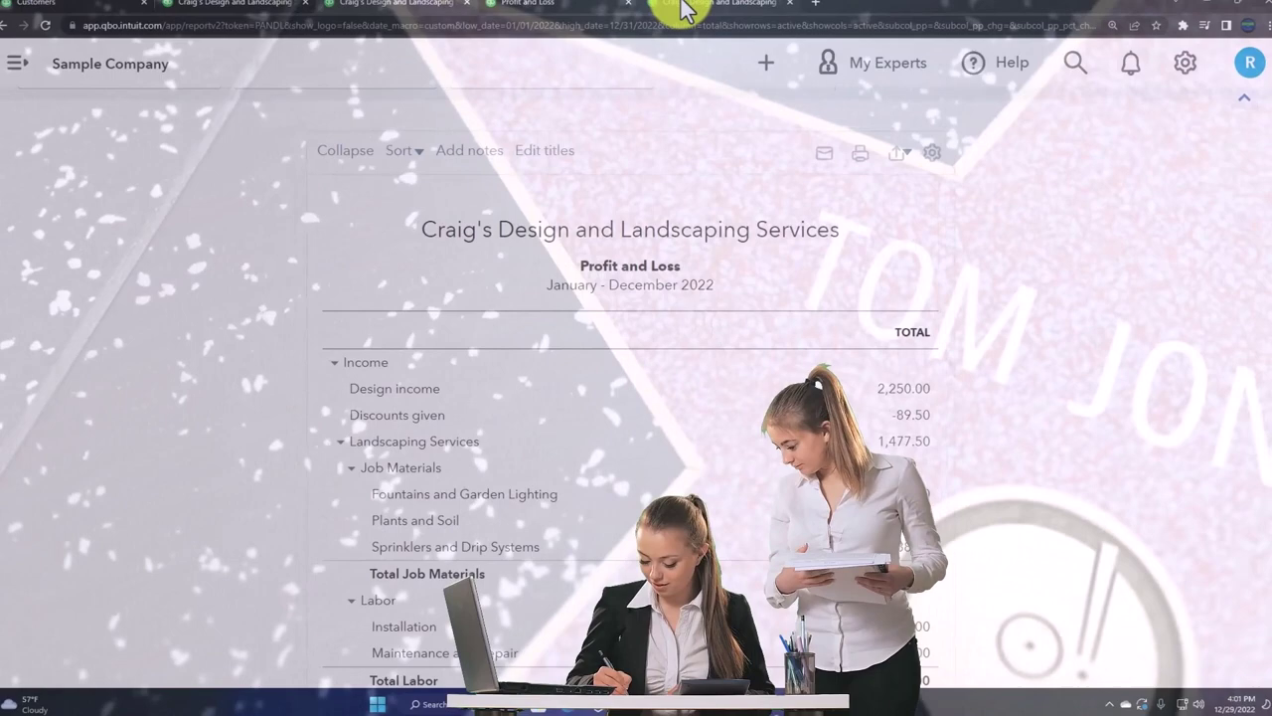
- Return to Income by Customer Summary and close its tab
{"action": "left_click", "coordinate": [682, 10]}
{"action": "scroll", "coordinate": [587, 383], "scroll_direction": "up", "scroll_amount": 2}
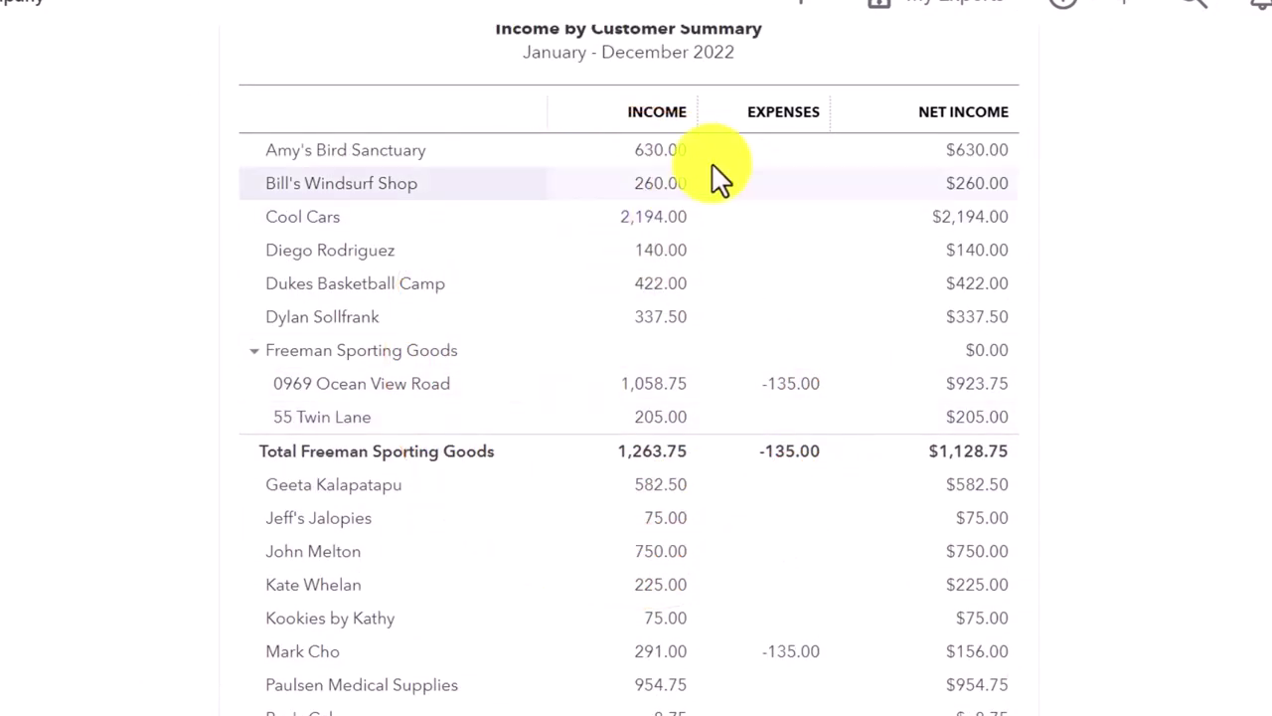
{"action": "left_click", "coordinate": [788, 12]}
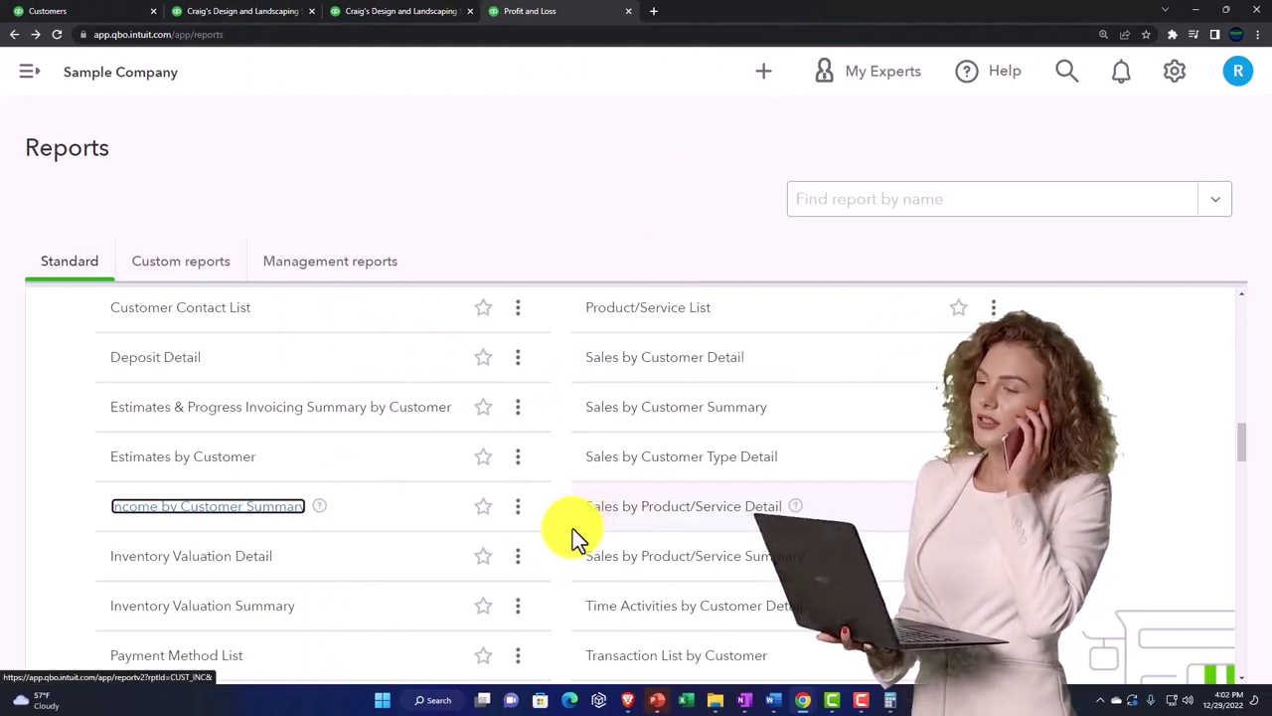
- Open Inventory Valuation Detail in a new tab and preview the Payment Method List link options
{"action": "scroll", "coordinate": [573, 529], "scroll_direction": "down", "scroll_amount": 1}
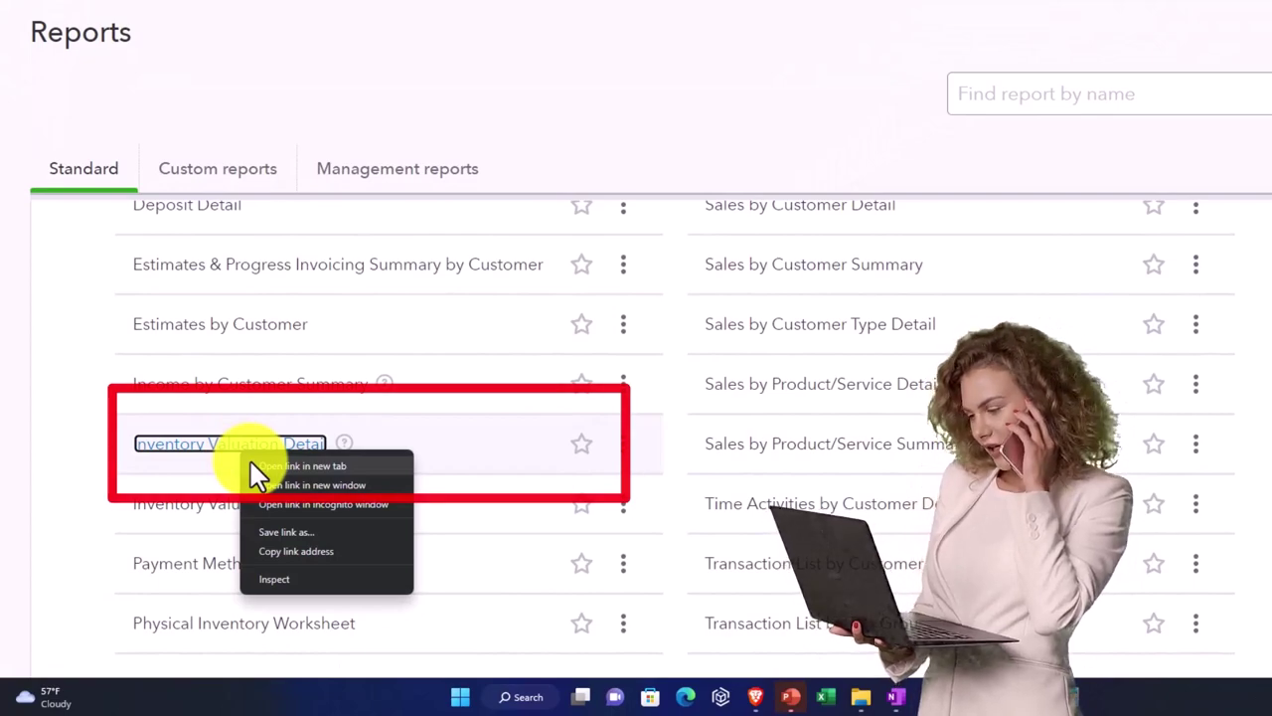
{"action": "left_click", "coordinate": [251, 463]}
{"action": "left_click", "coordinate": [718, 11]}
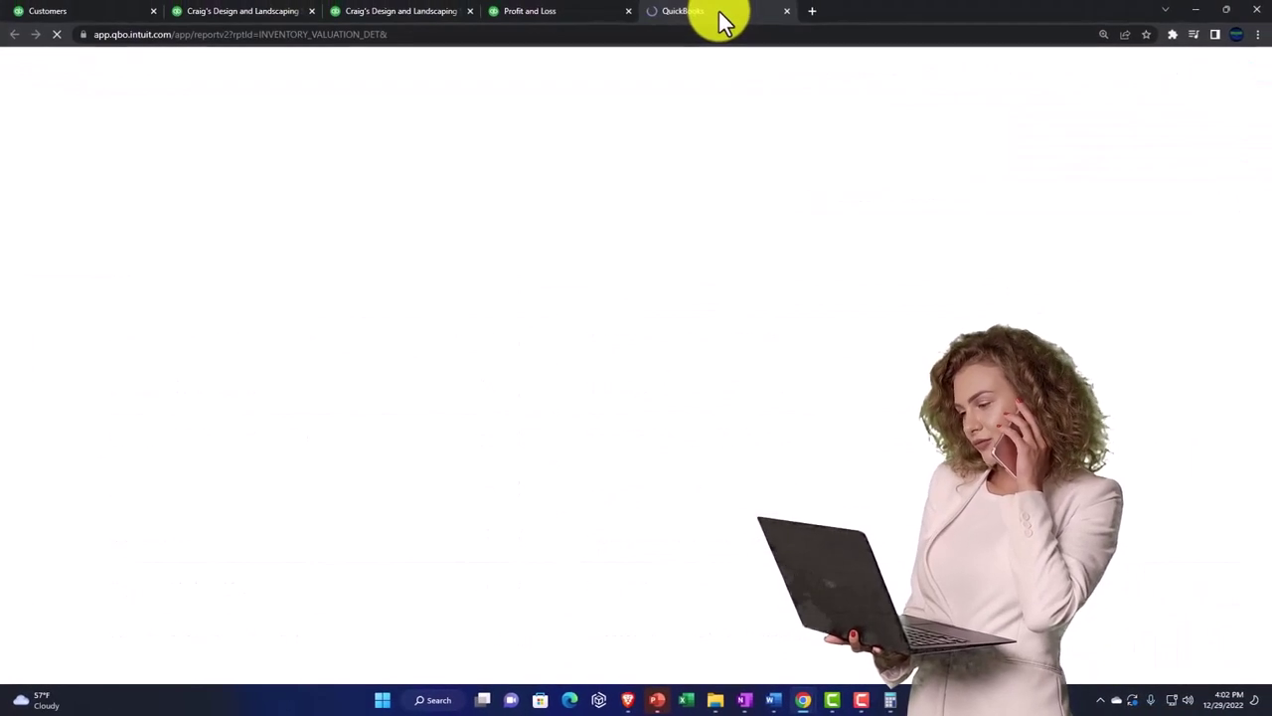
{"action": "left_click", "coordinate": [224, 15]}
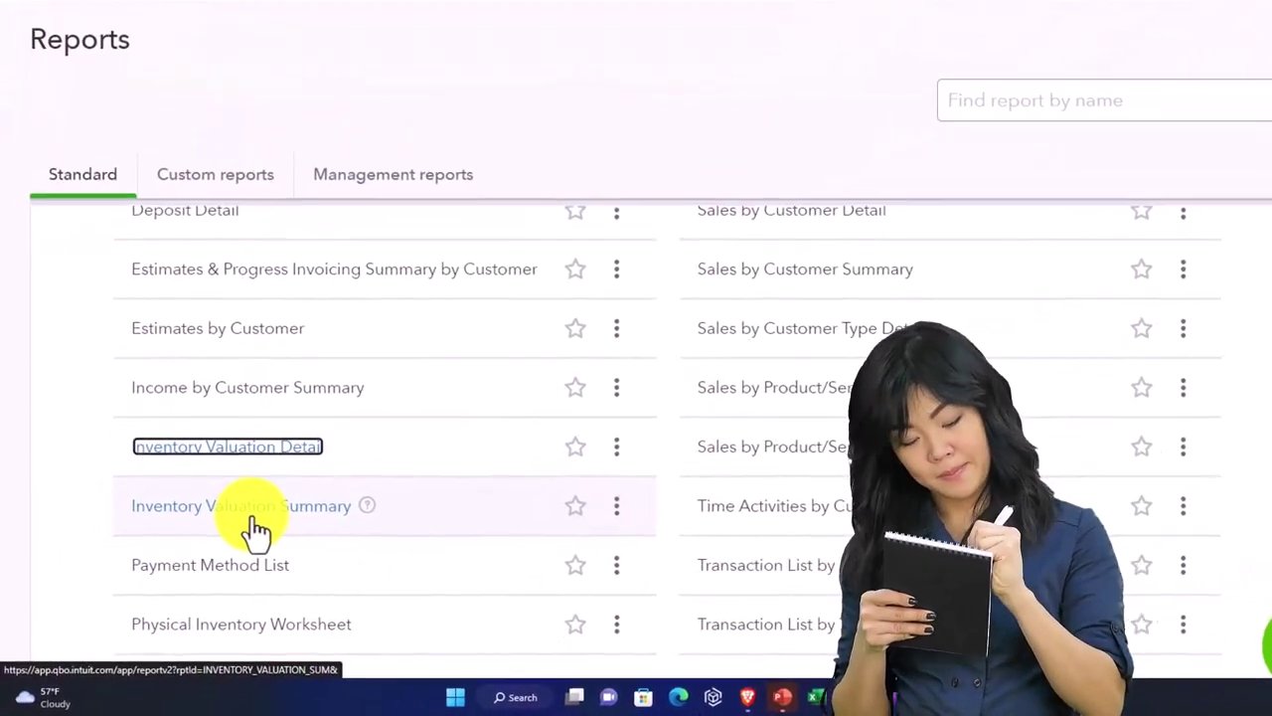
{"action": "scroll", "coordinate": [257, 532], "scroll_direction": "down", "scroll_amount": 1}
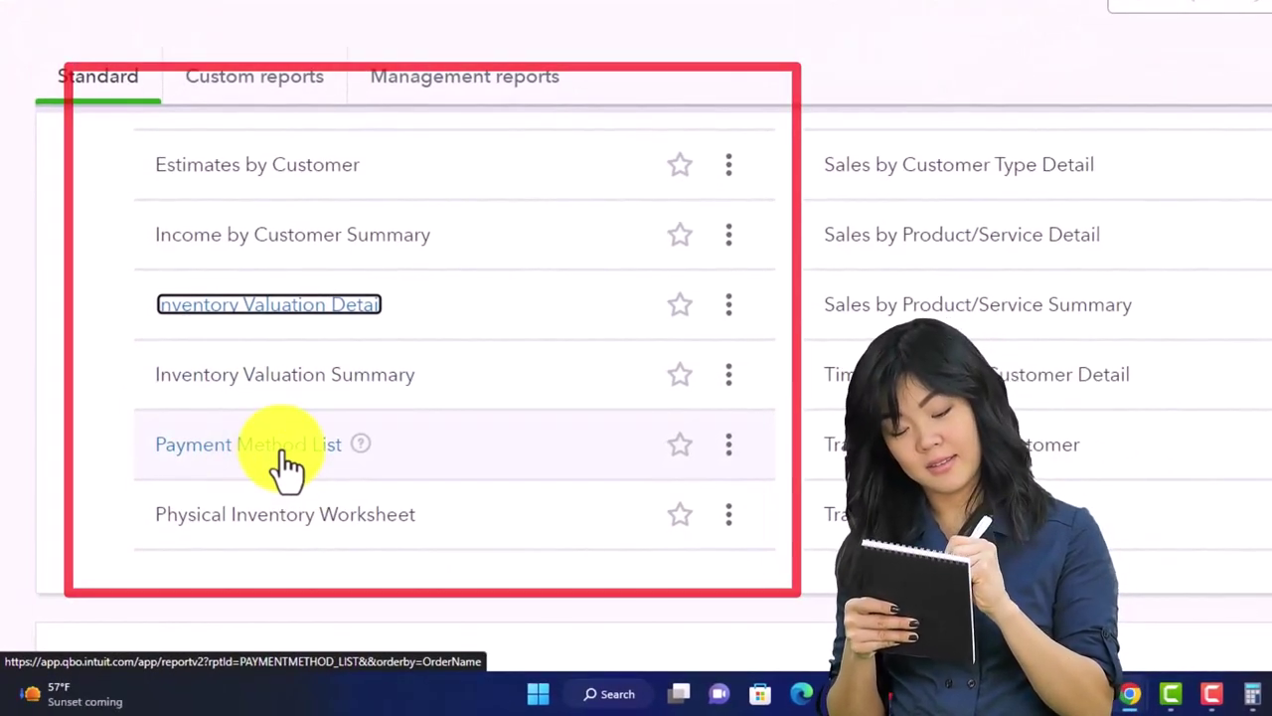
{"action": "right_click", "coordinate": [286, 462]}
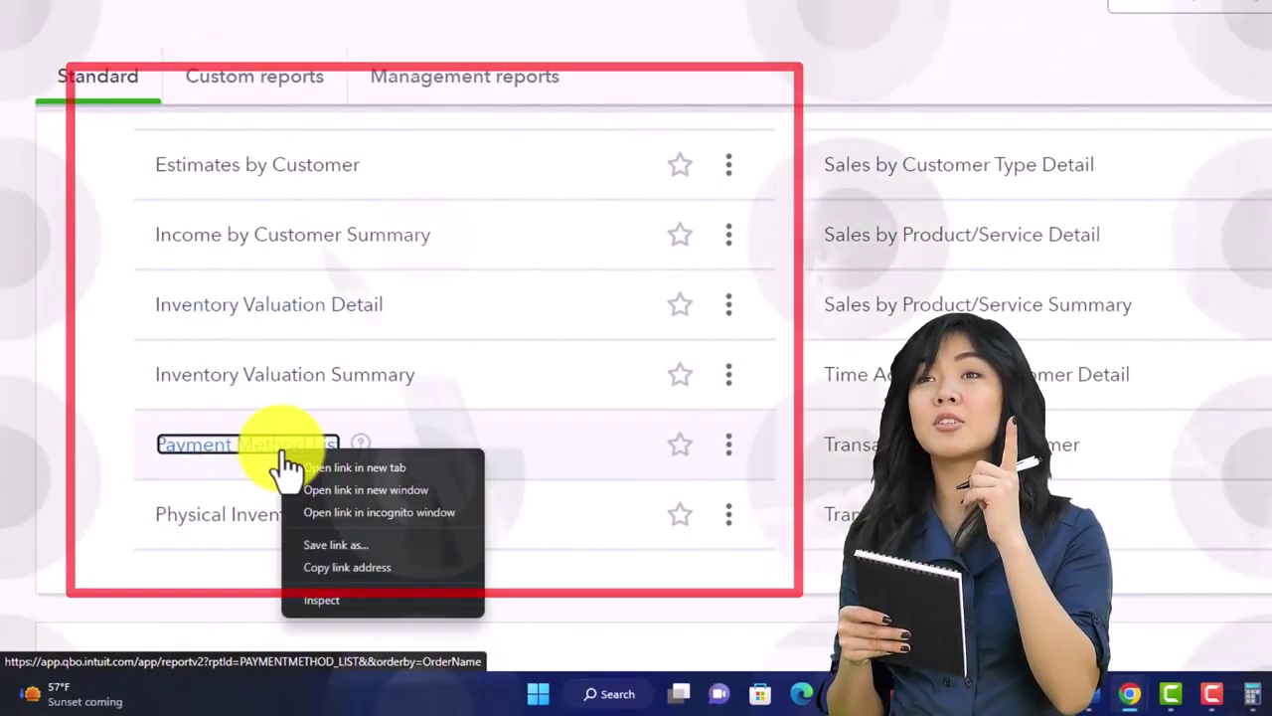
{"action": "left_click", "coordinate": [89, 454]}
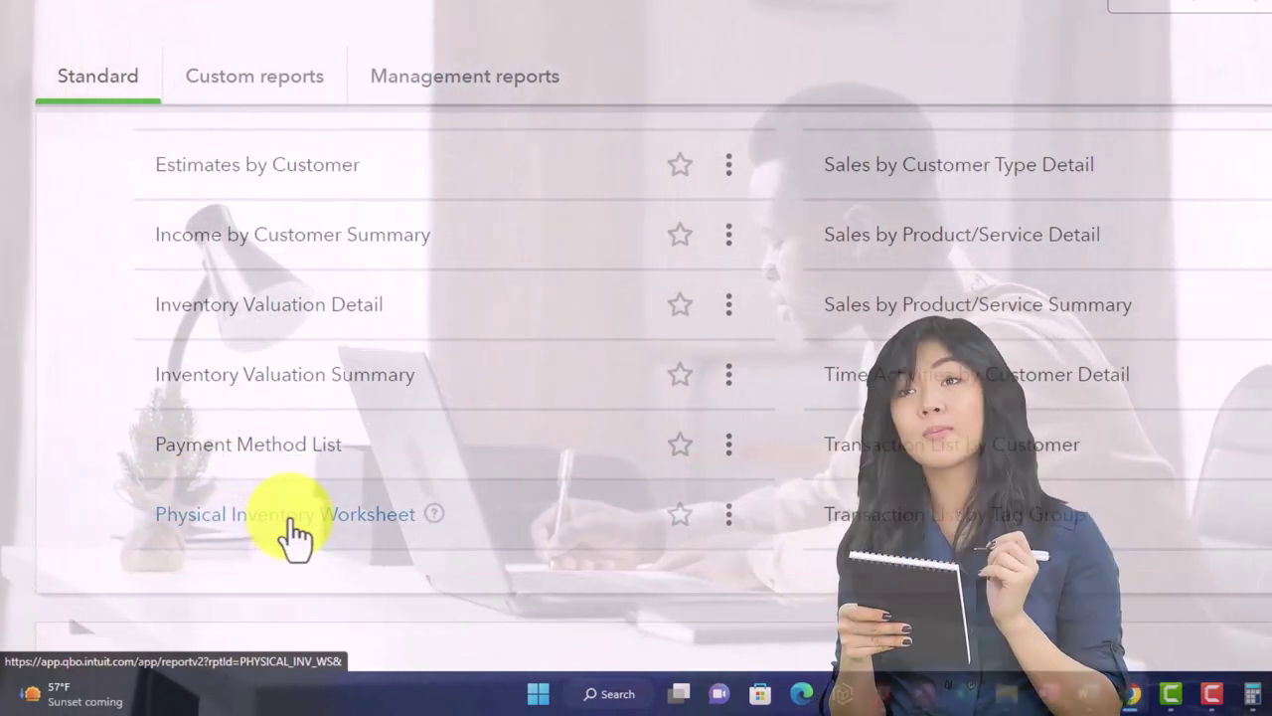
- Browse to the Sales and customers list and bring up link options for Sales by Customer Detail
{"action": "scroll", "coordinate": [293, 520], "scroll_direction": "up", "scroll_amount": 5}
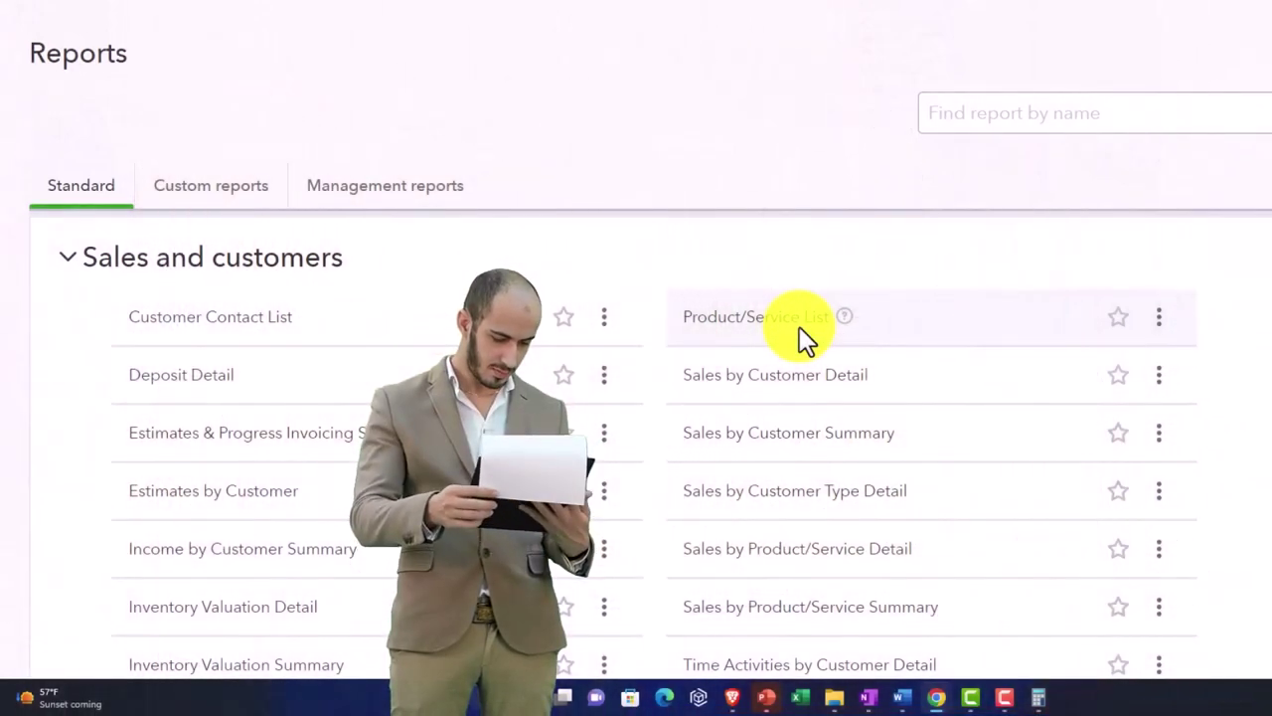
{"action": "left_click", "coordinate": [799, 326]}
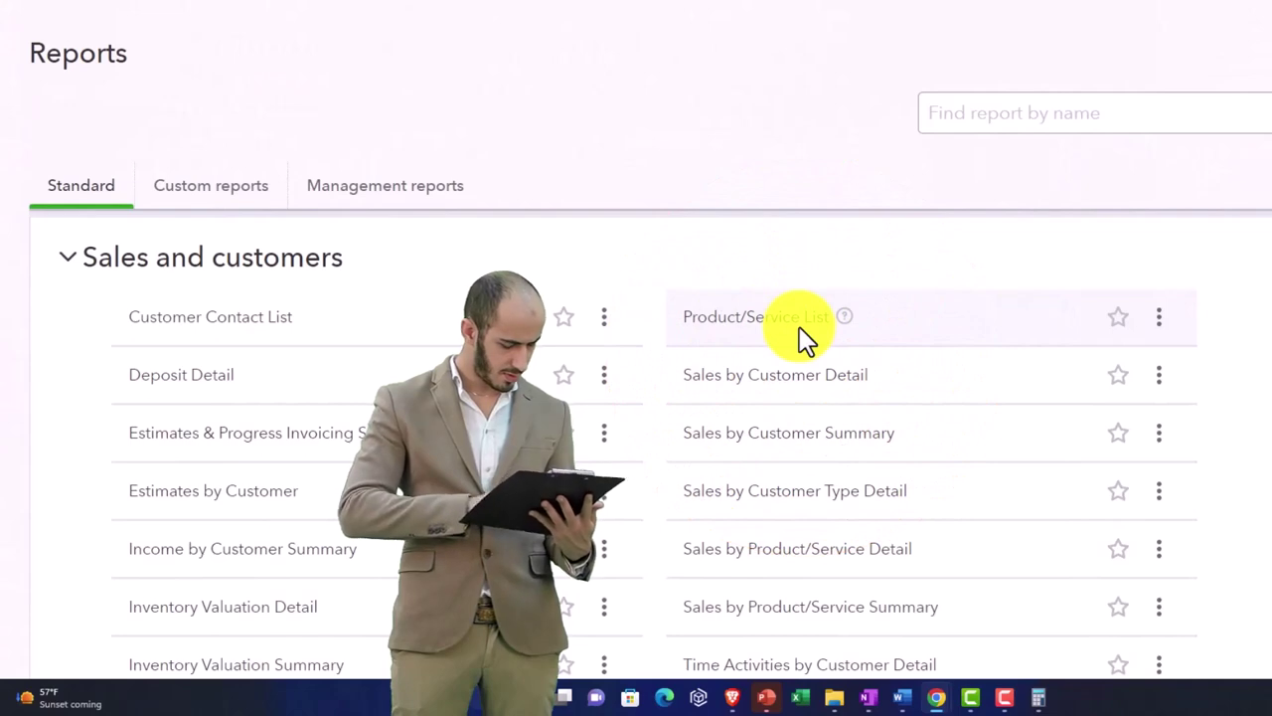
{"action": "left_click", "coordinate": [793, 376]}
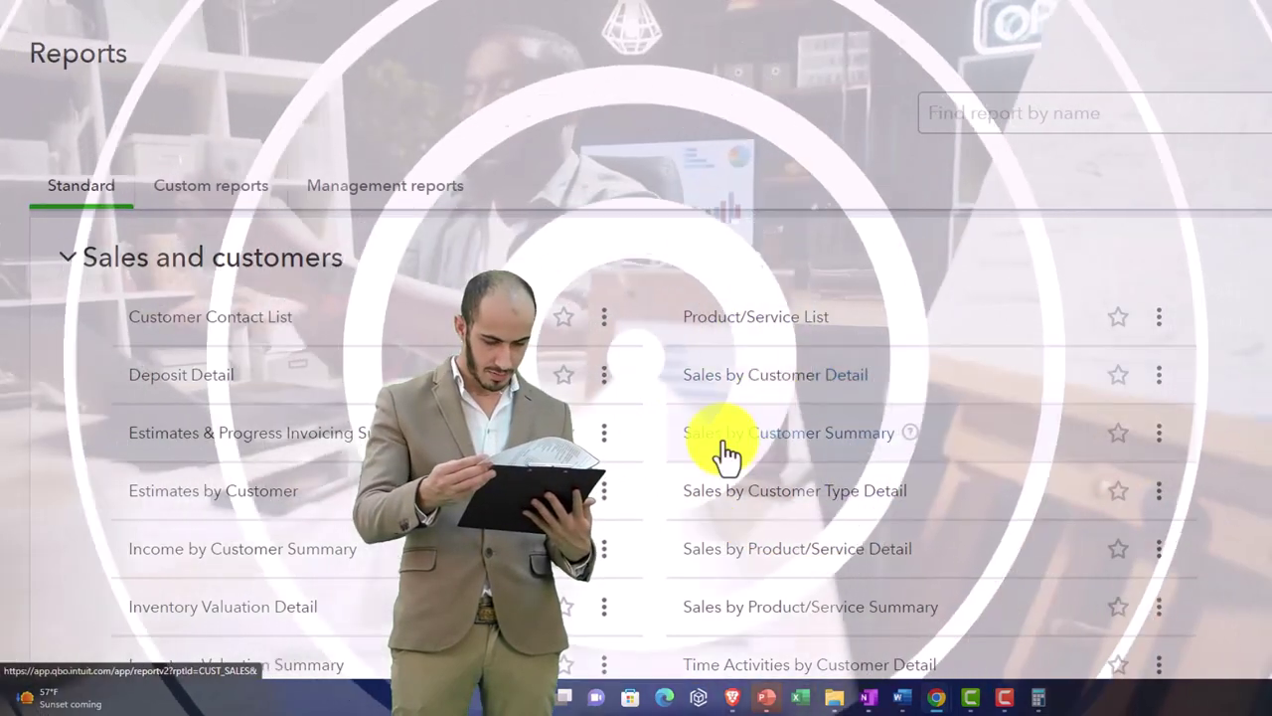
{"action": "scroll", "coordinate": [636, 447], "scroll_direction": "down", "scroll_amount": 1}
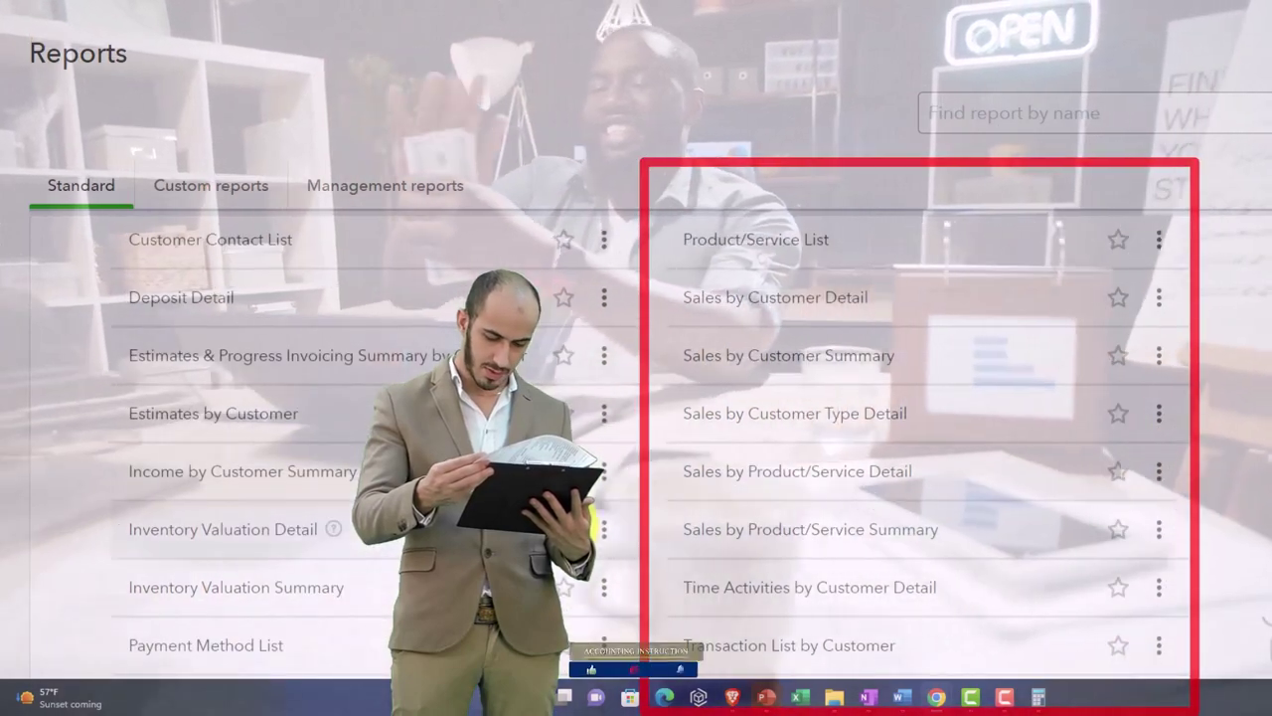
{"action": "scroll", "coordinate": [636, 448], "scroll_direction": "down", "scroll_amount": 2}
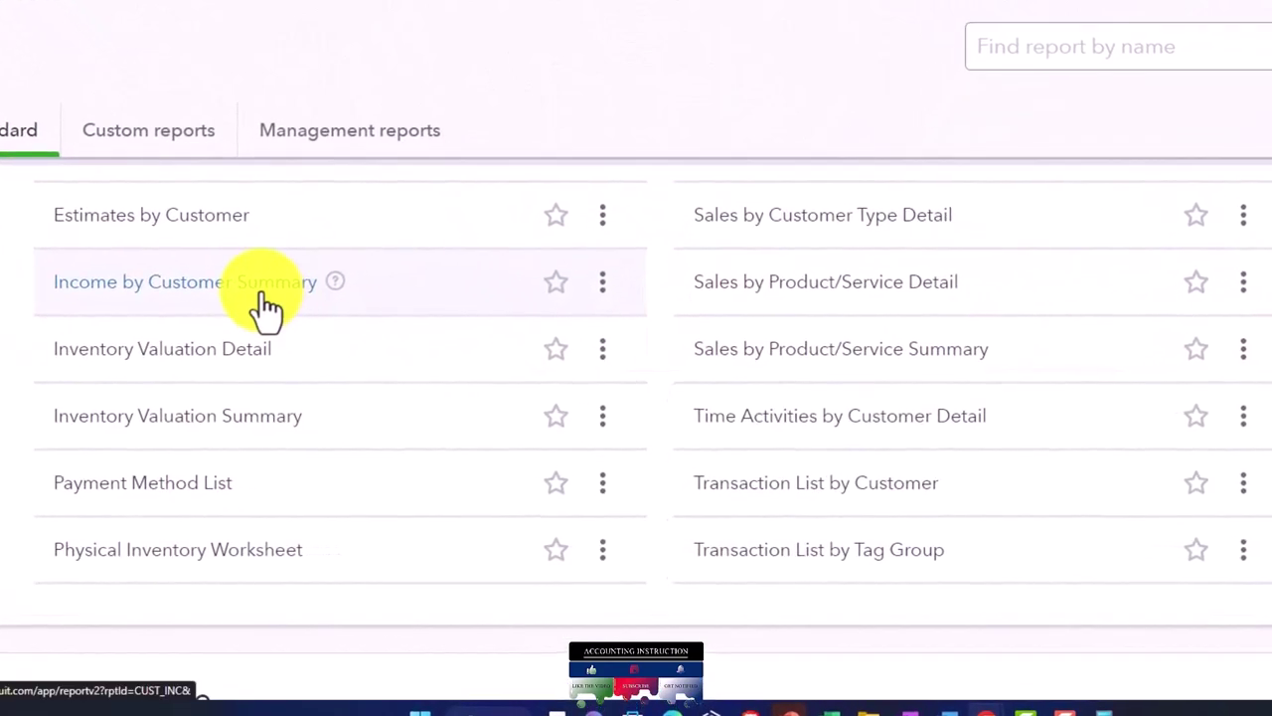
{"action": "scroll", "coordinate": [266, 303], "scroll_direction": "up", "scroll_amount": 3}
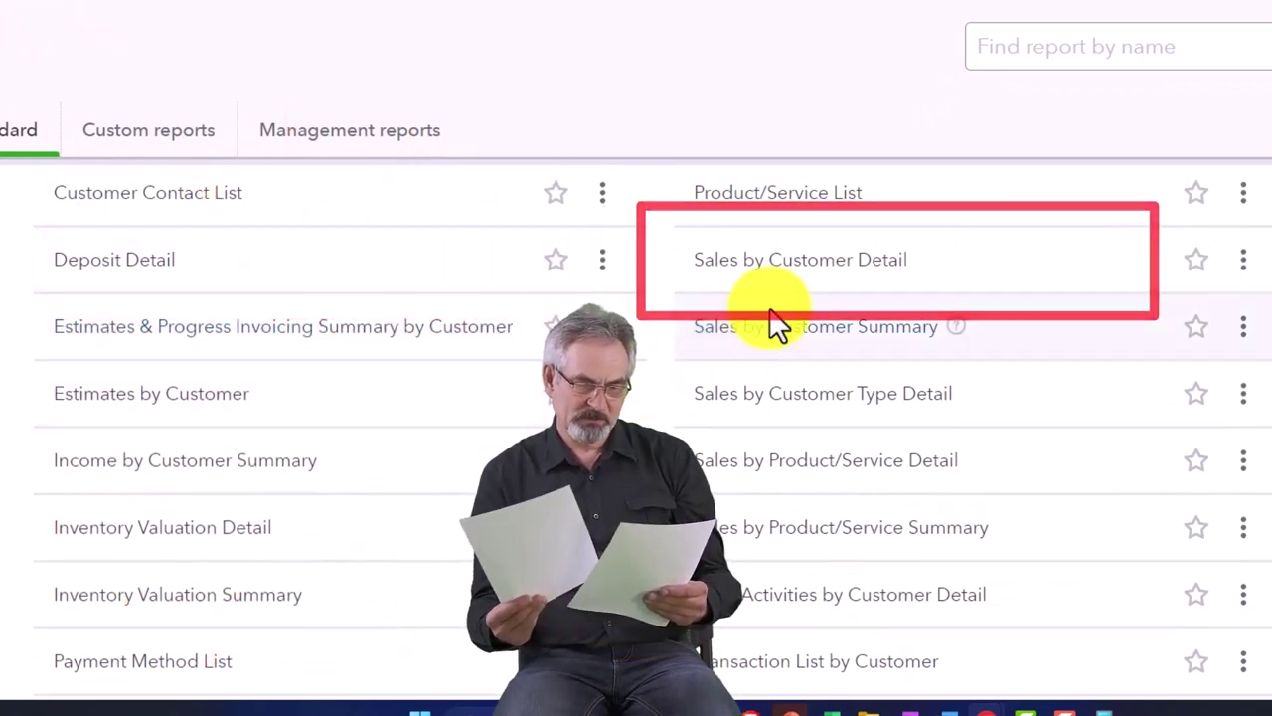
{"action": "scroll", "coordinate": [778, 270], "scroll_direction": "up", "scroll_amount": 1}
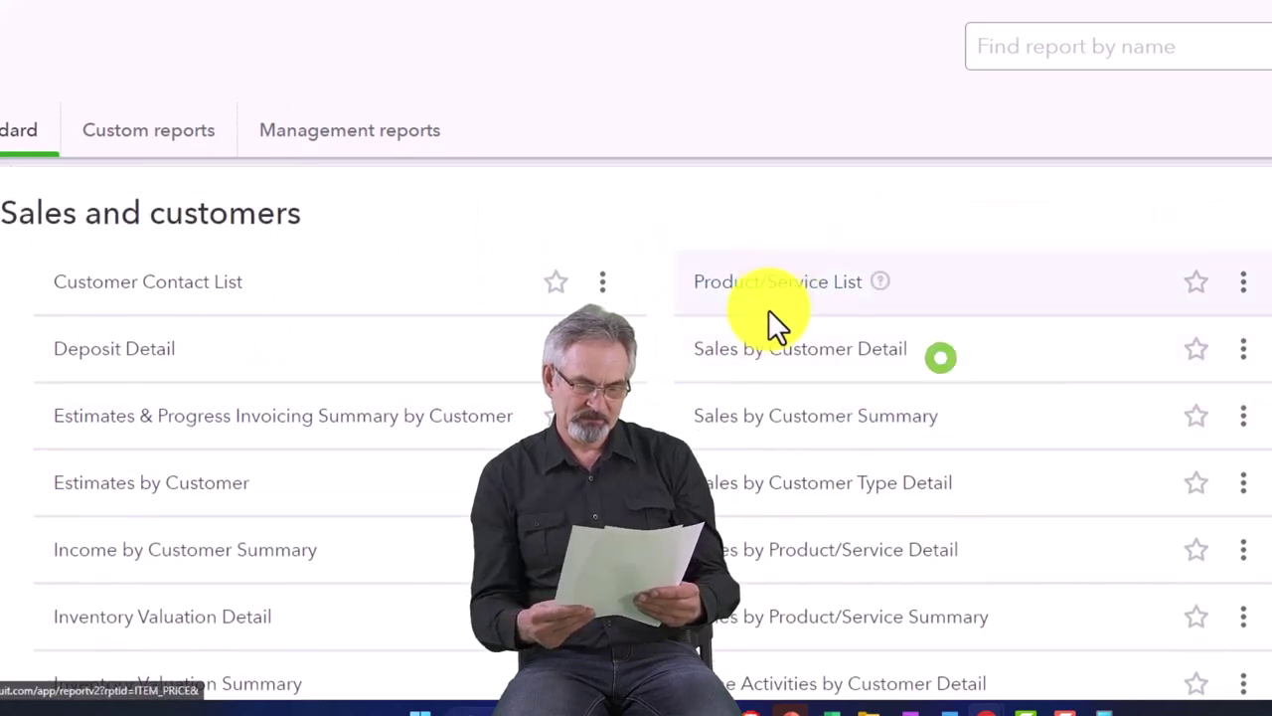
{"action": "right_click", "coordinate": [772, 362]}
{"action": "right_click", "coordinate": [747, 354]}
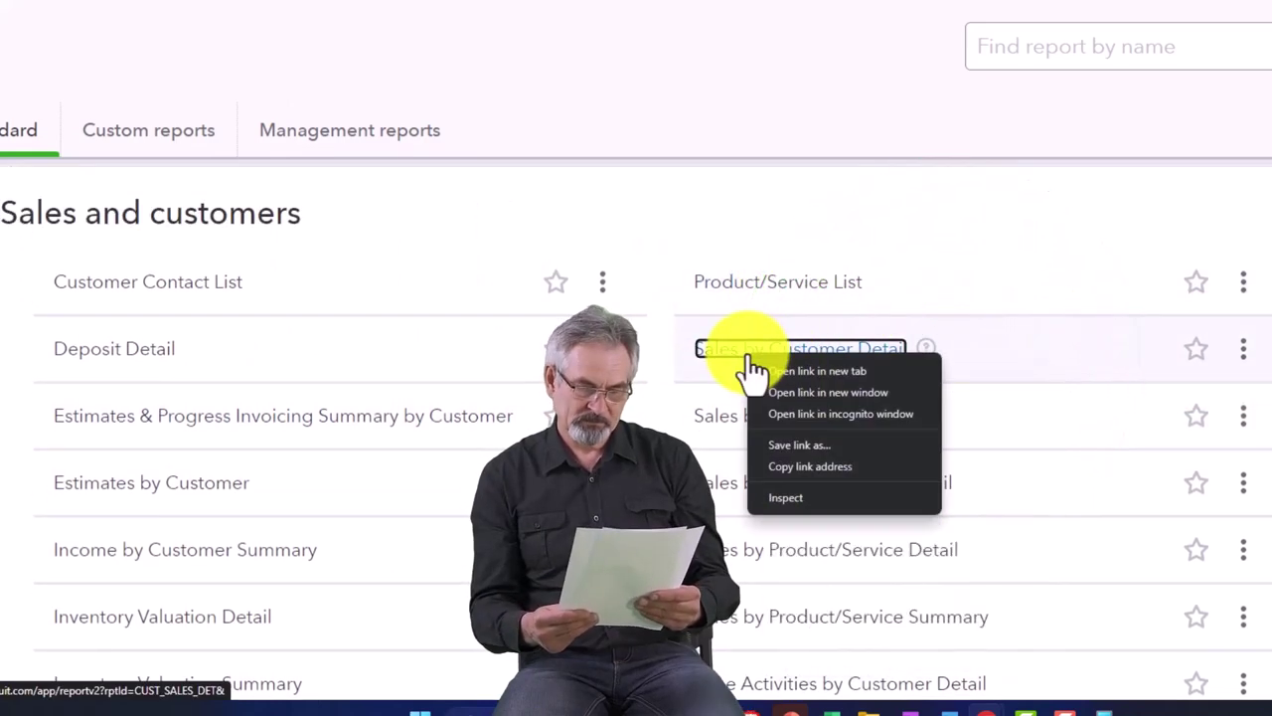
- Open Sales by Customer Detail in a new tab, rerun it for 2022, and scroll to its $10,280.05 total
{"action": "left_click", "coordinate": [757, 371]}
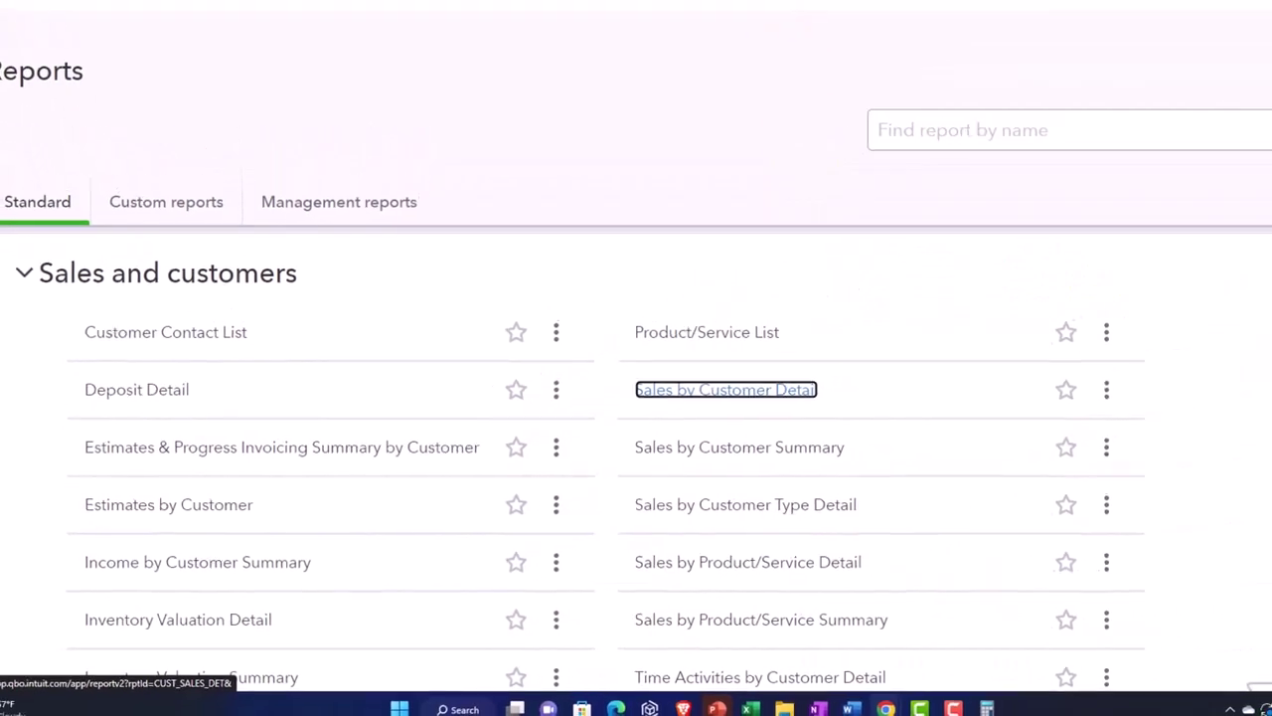
{"action": "left_click", "coordinate": [706, 11]}
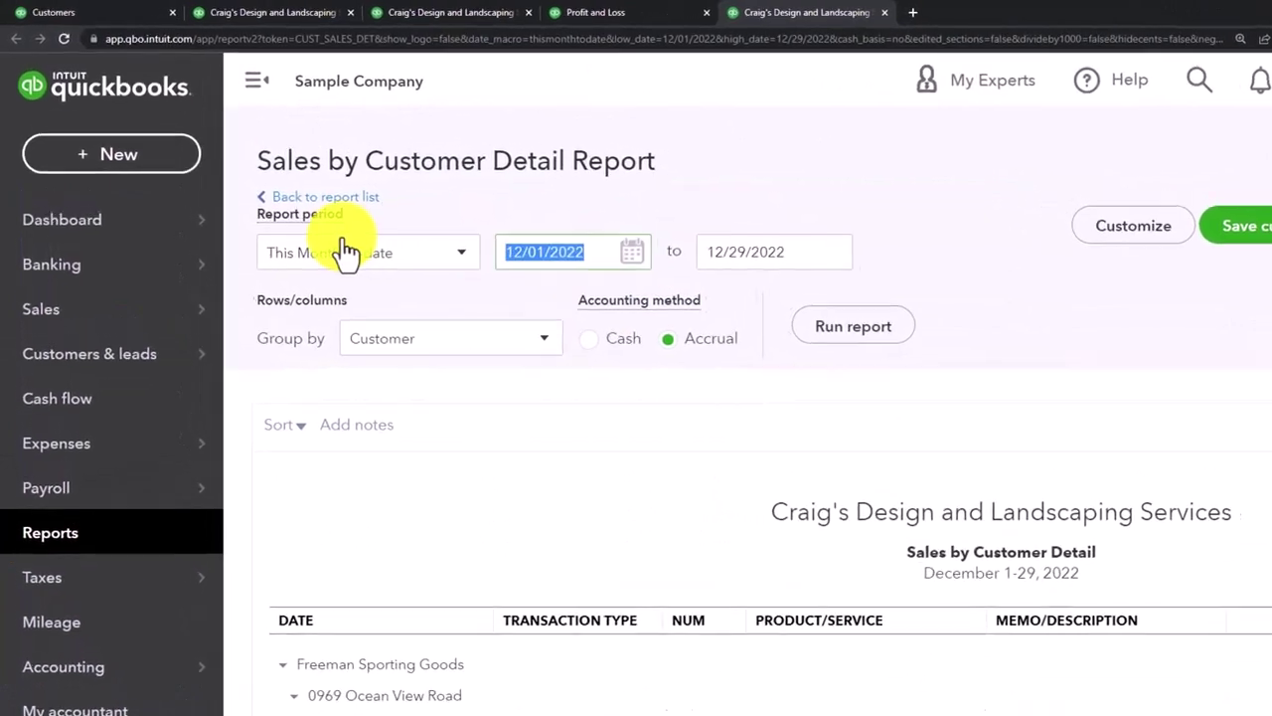
{"action": "type", "text": "01/01/2022"}
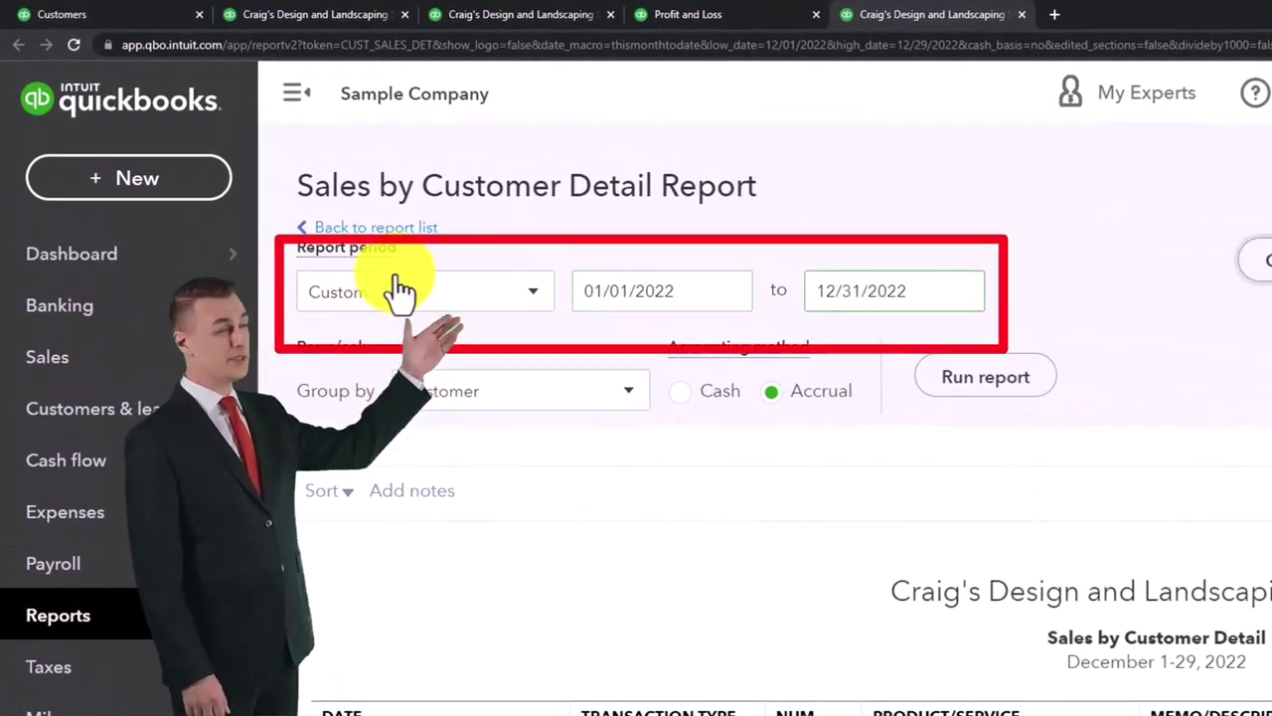
{"action": "left_click", "coordinate": [962, 376]}
{"action": "scroll", "coordinate": [287, 129], "scroll_direction": "down", "scroll_amount": 3}
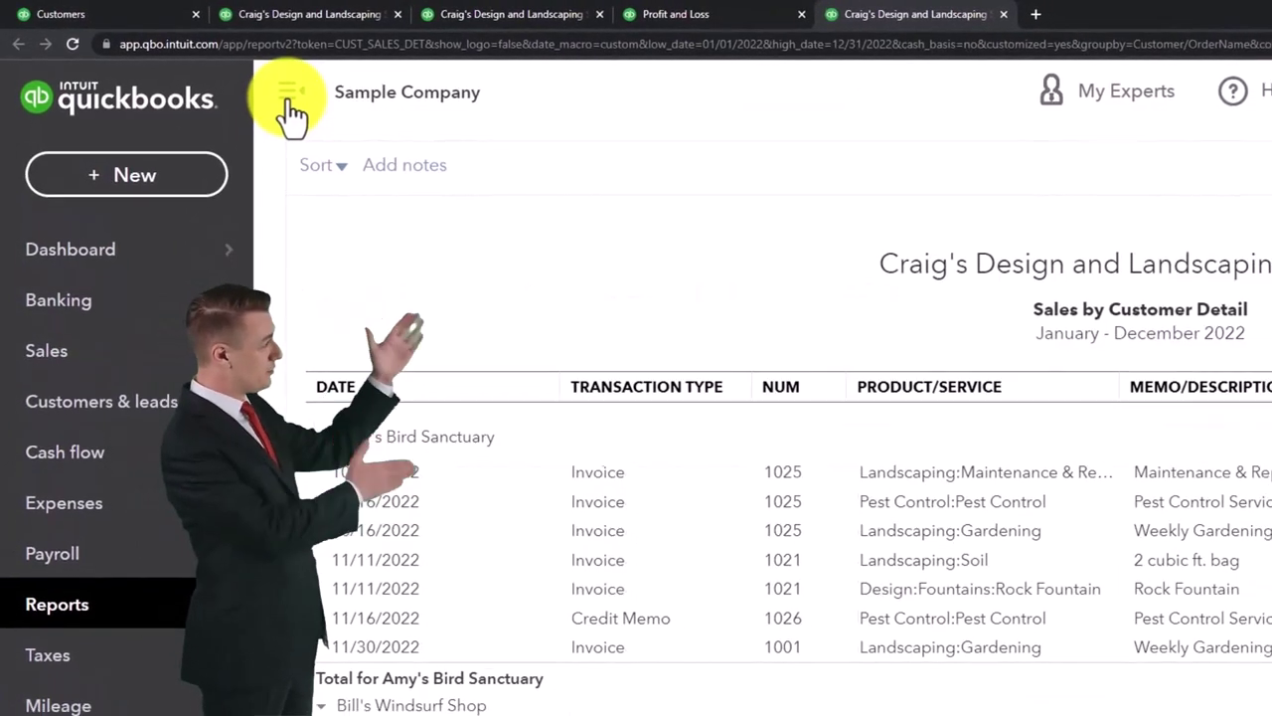
{"action": "left_click", "coordinate": [296, 93]}
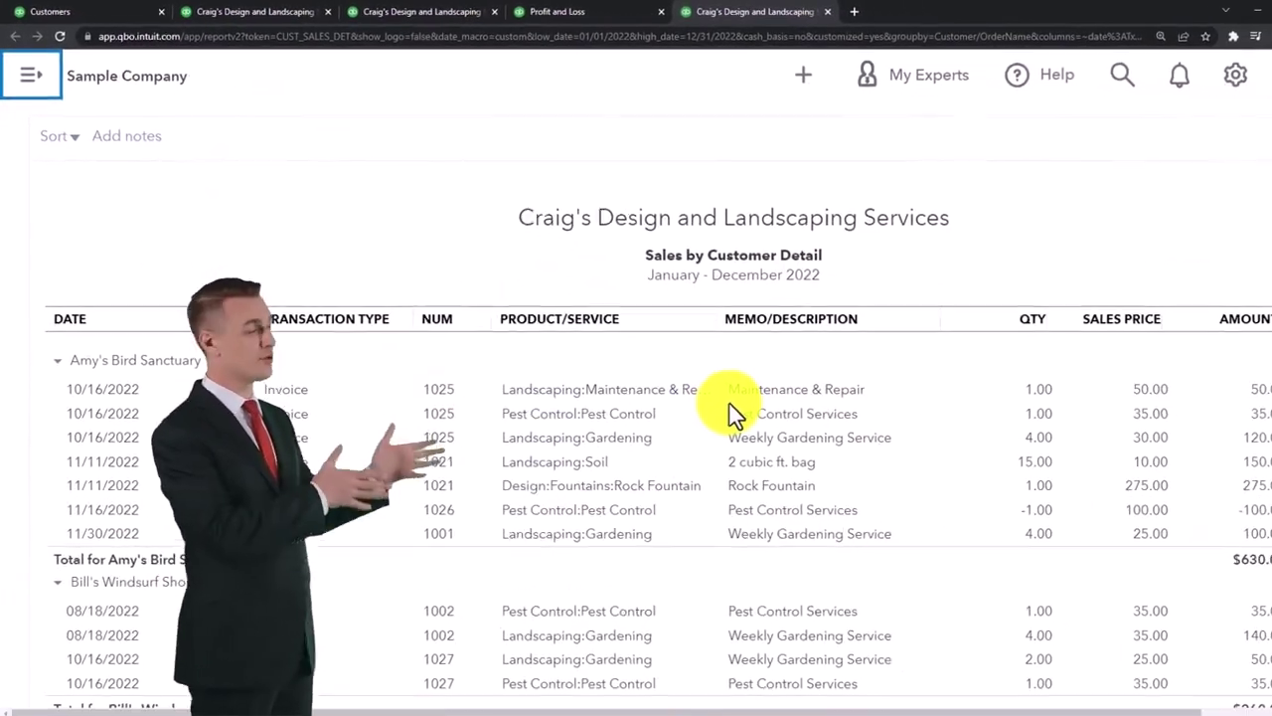
{"action": "scroll", "coordinate": [731, 413], "scroll_direction": "down", "scroll_amount": 10}
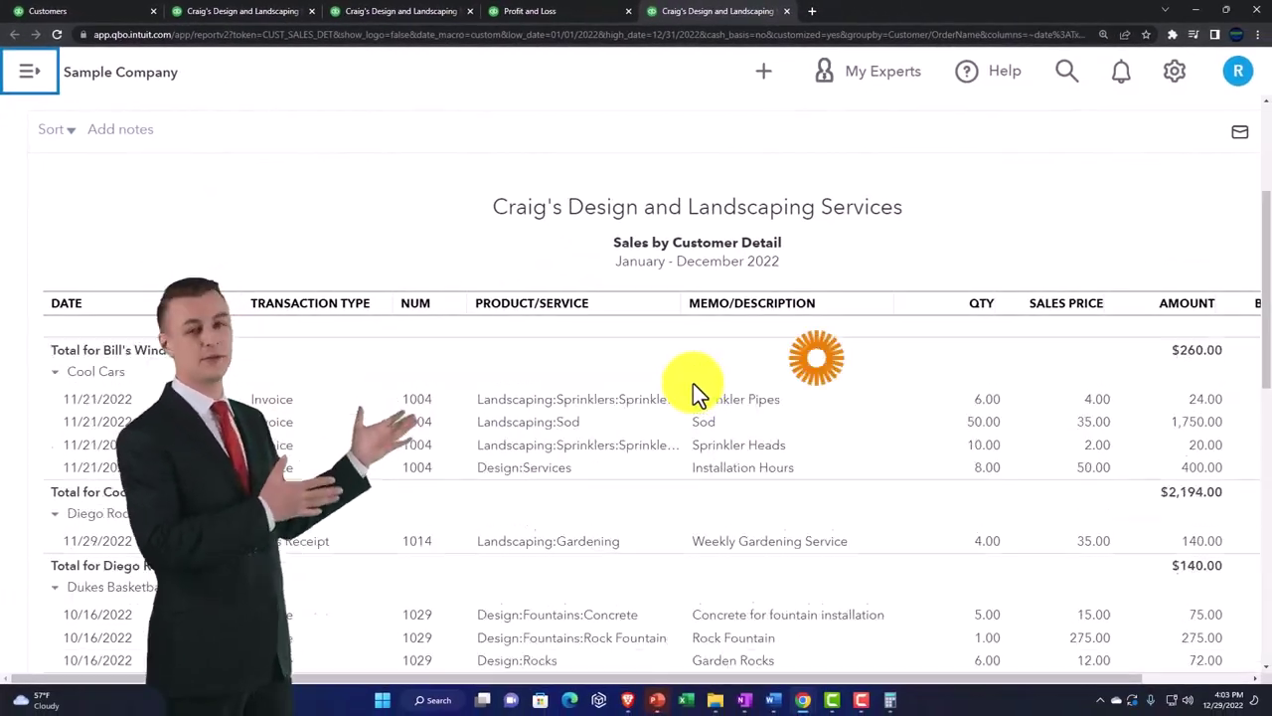
{"action": "scroll", "coordinate": [703, 410], "scroll_direction": "down", "scroll_amount": 15}
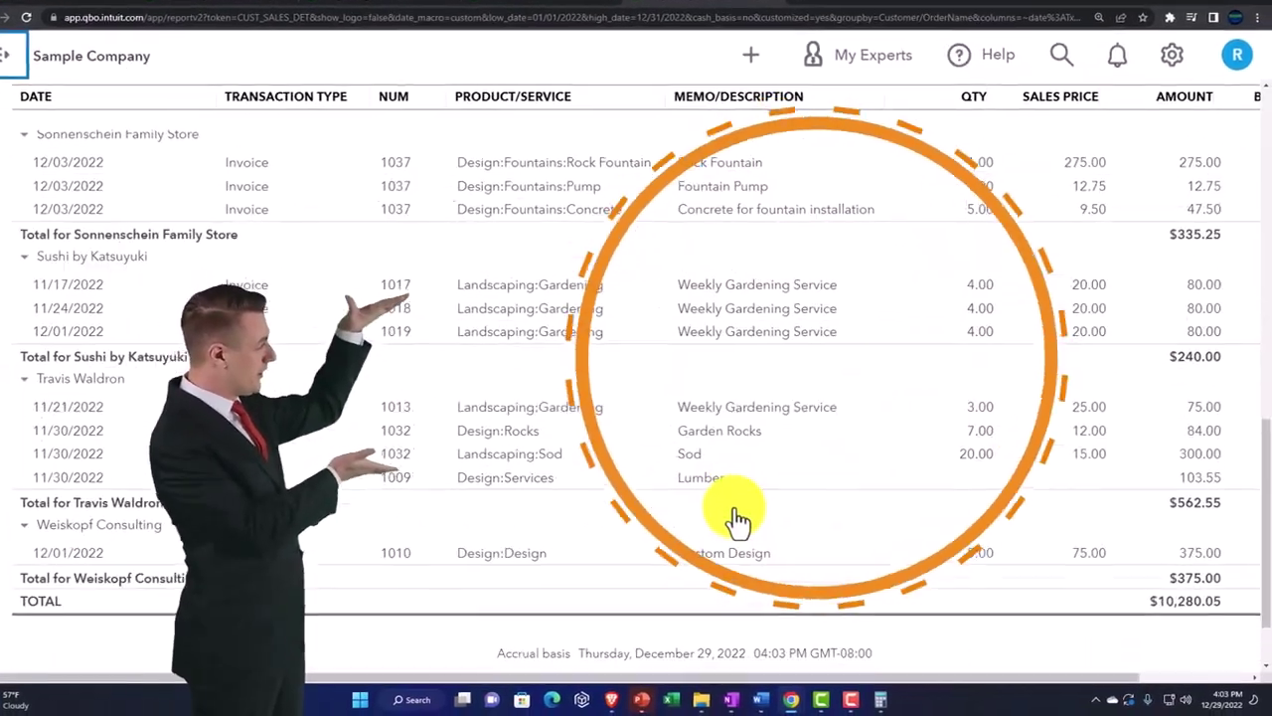
{"action": "left_click", "coordinate": [1111, 467]}
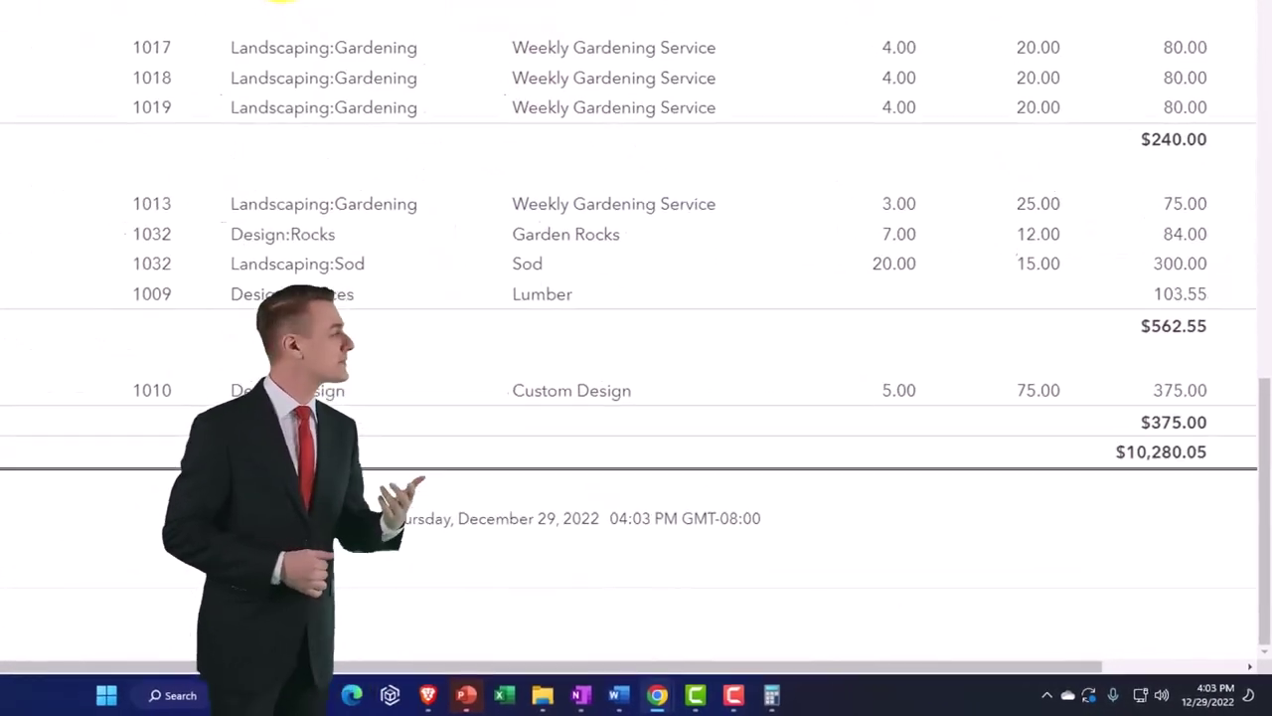
- Collapse the Profit and Loss Income section to its $10,200.77 total and return to the reports list
{"action": "left_click", "coordinate": [379, 14]}
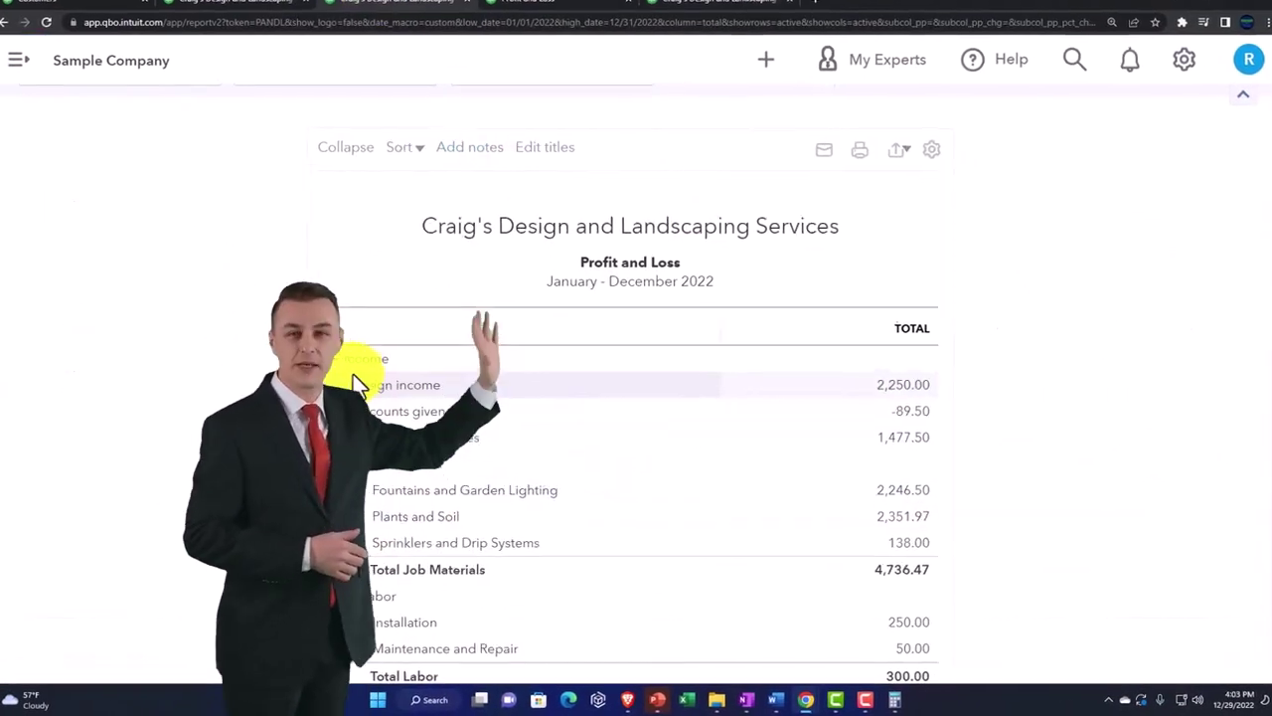
{"action": "left_click", "coordinate": [362, 364]}
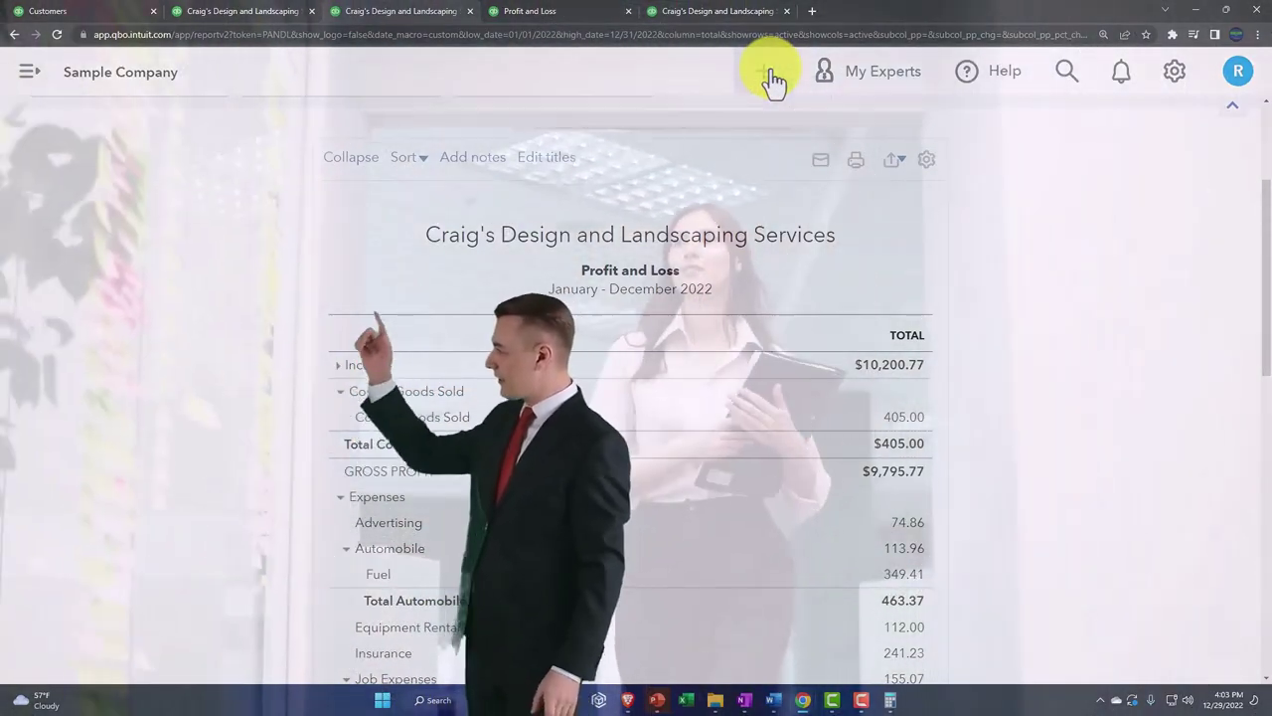
{"action": "left_click", "coordinate": [748, 15]}
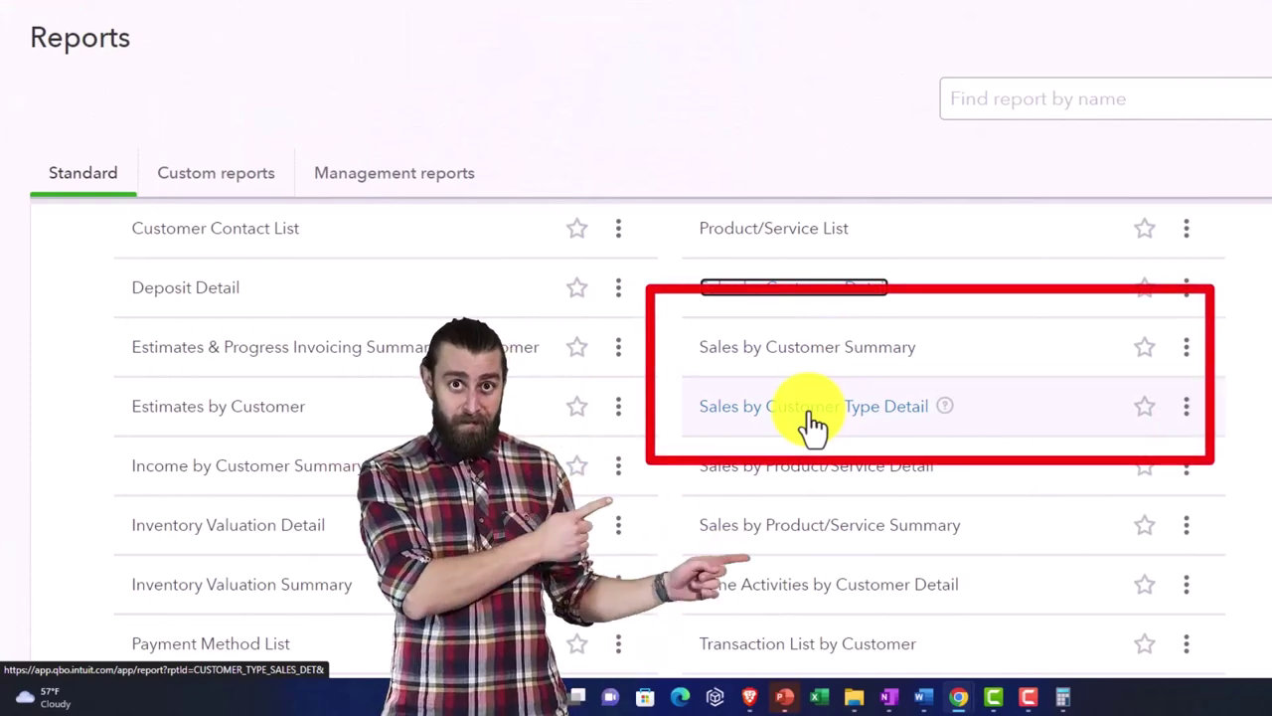
- Discard the Sales by Product/Service Detail tab and open the Summary report in a new tab instead
{"action": "scroll", "coordinate": [810, 422], "scroll_direction": "down", "scroll_amount": 1}
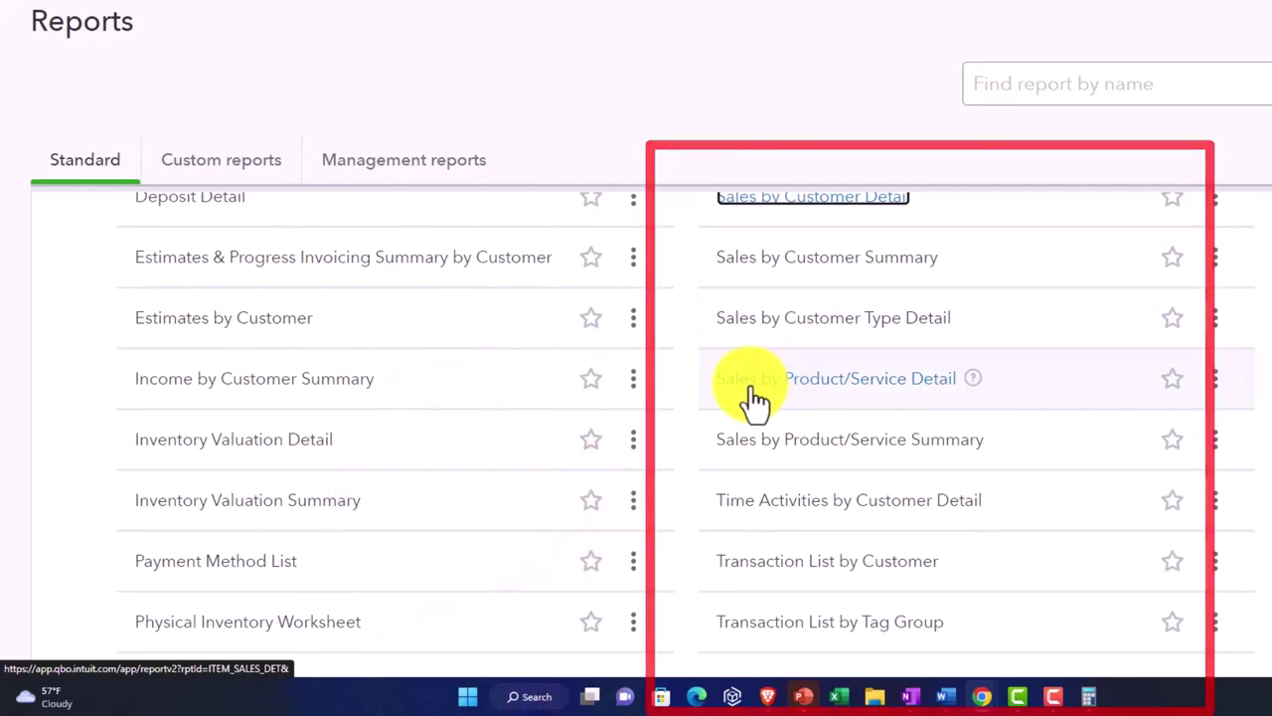
{"action": "right_click", "coordinate": [752, 390]}
{"action": "left_click", "coordinate": [767, 402]}
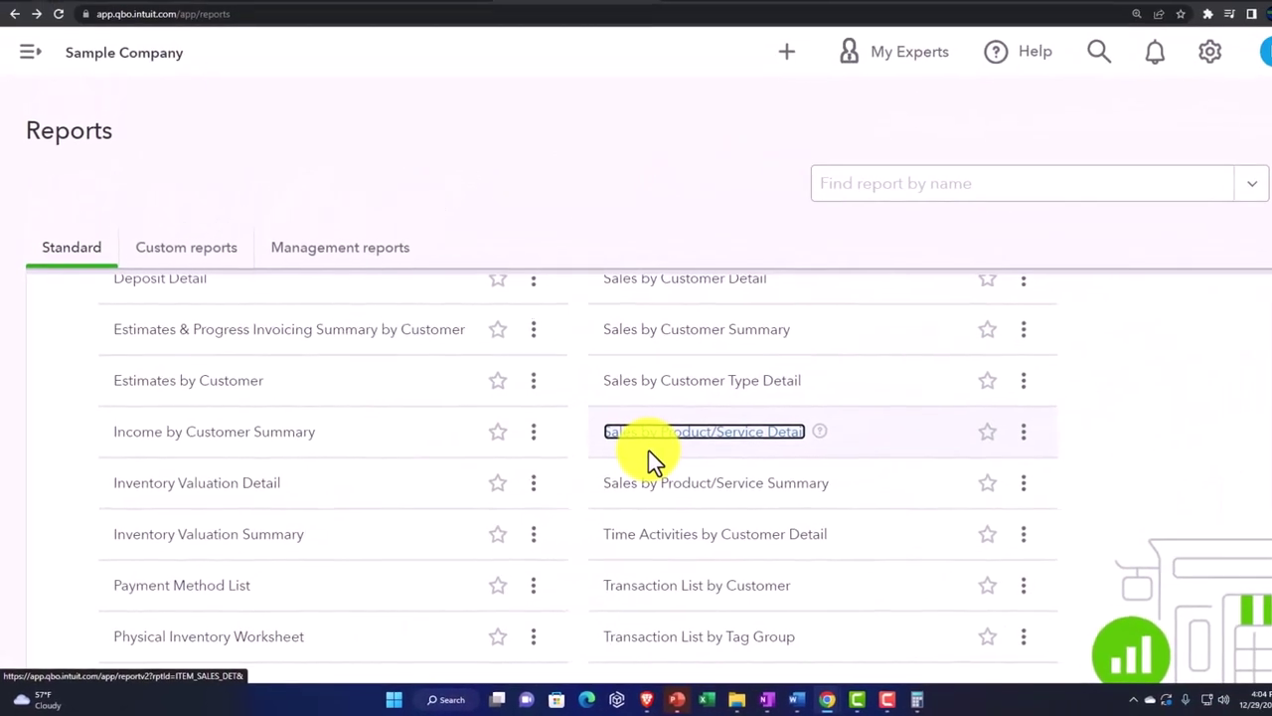
{"action": "left_click", "coordinate": [763, 13]}
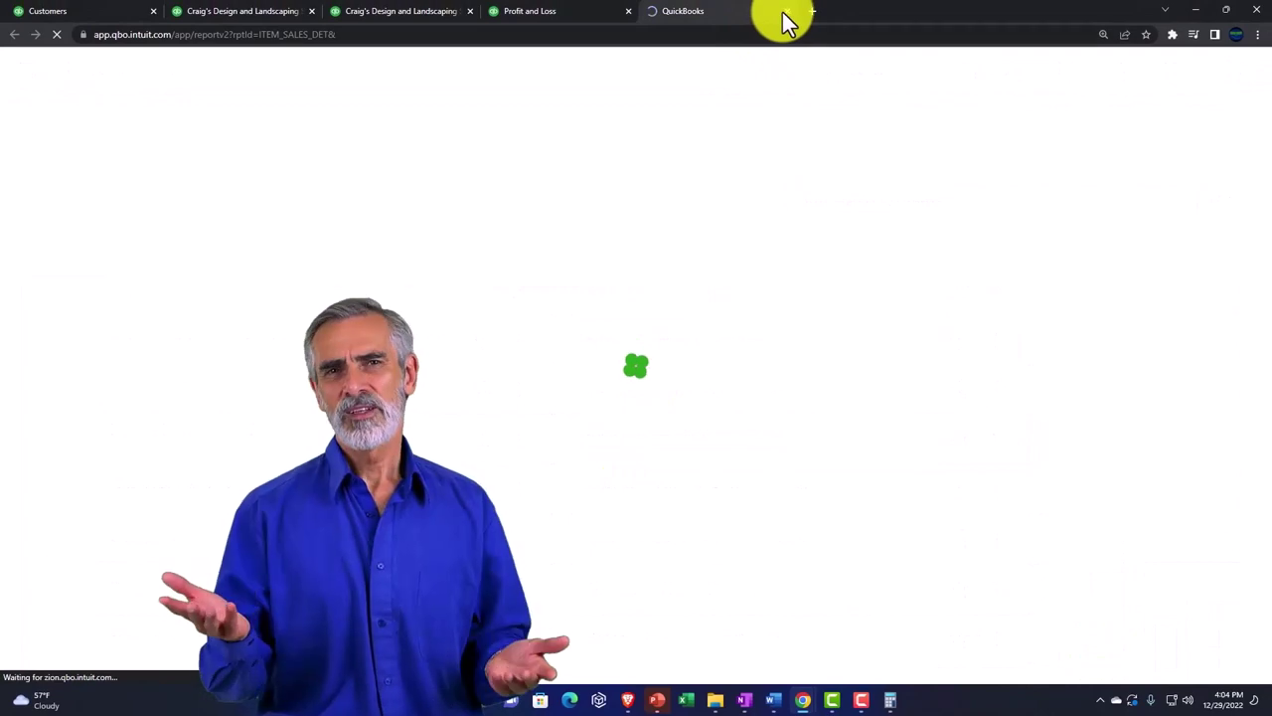
{"action": "left_click", "coordinate": [783, 12]}
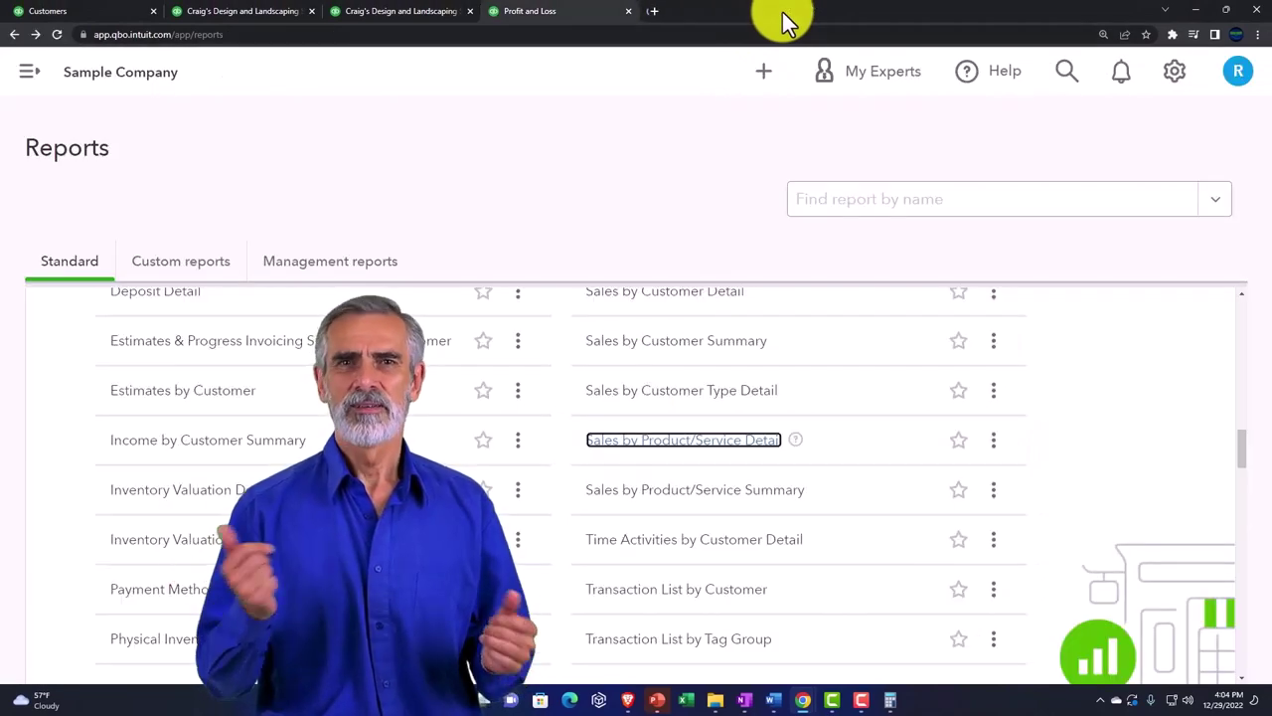
{"action": "left_click", "coordinate": [704, 509]}
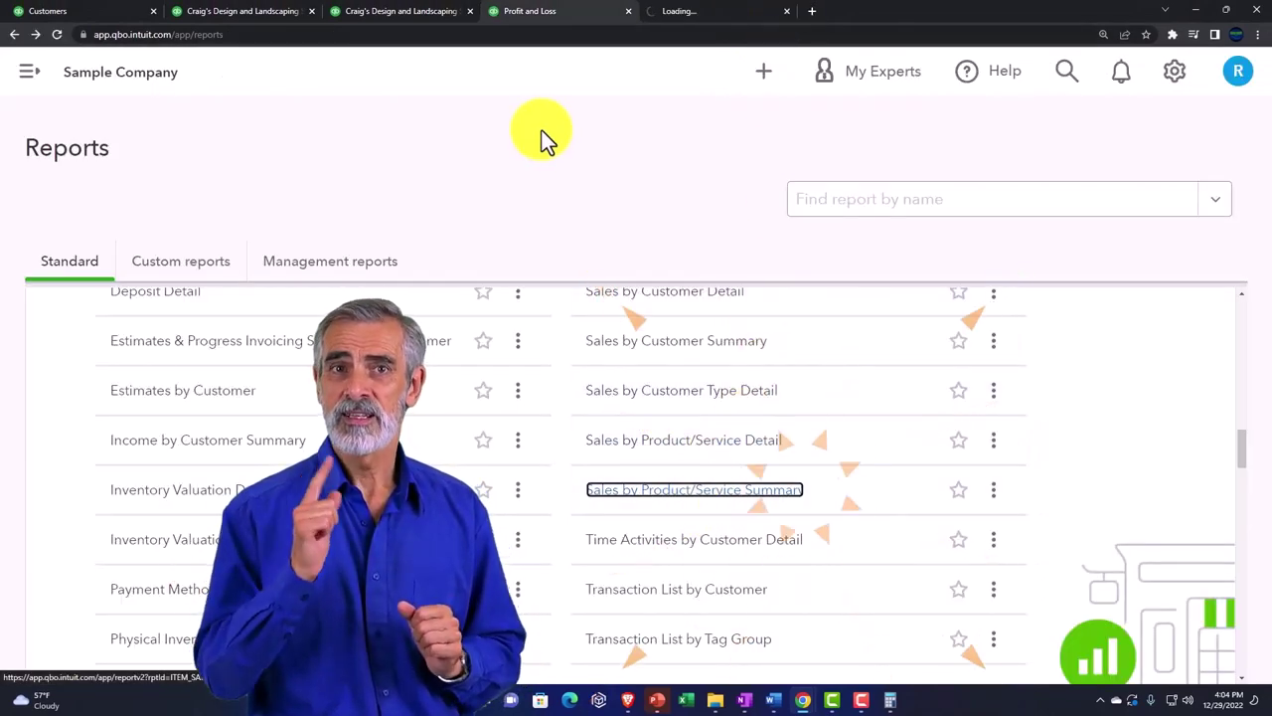
{"action": "left_click", "coordinate": [348, 15]}
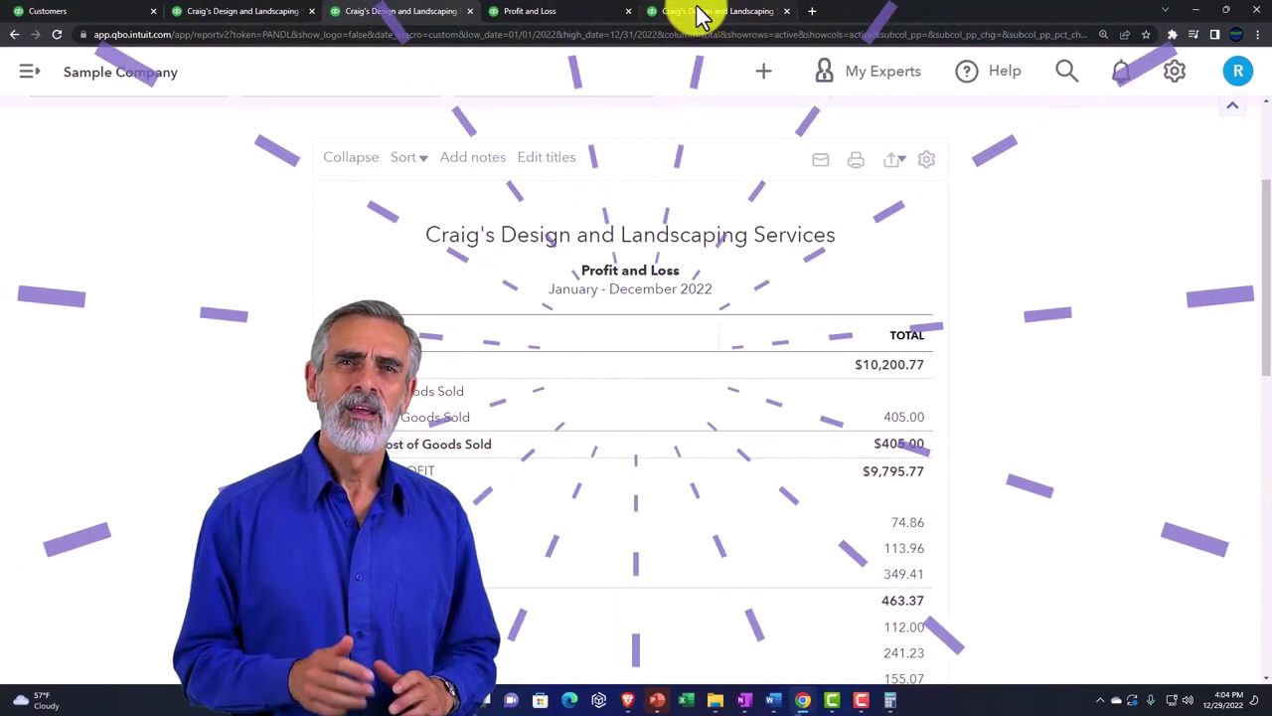
- Collapse the sidebar and rerun Sales by Product/Service Summary for 01/01/2022–12/31/2022
{"action": "left_click", "coordinate": [698, 15]}
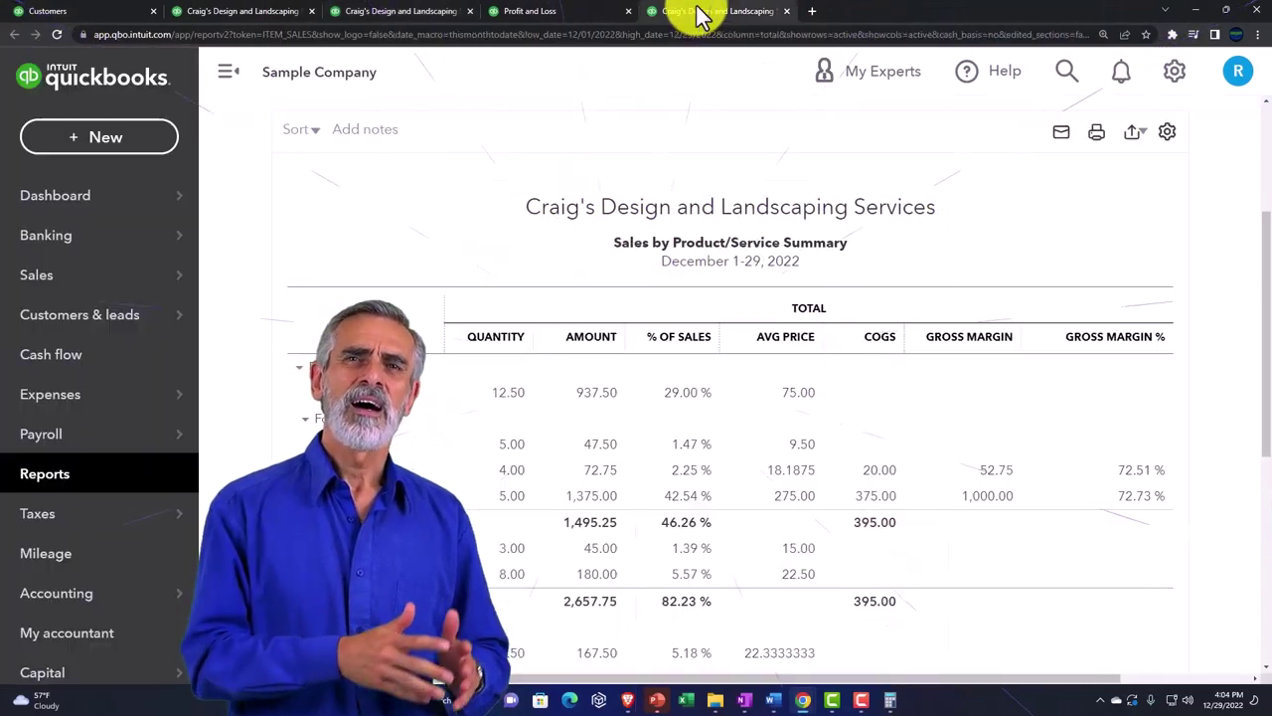
{"action": "left_click", "coordinate": [239, 80]}
{"action": "scroll", "coordinate": [458, 400], "scroll_direction": "down", "scroll_amount": 1}
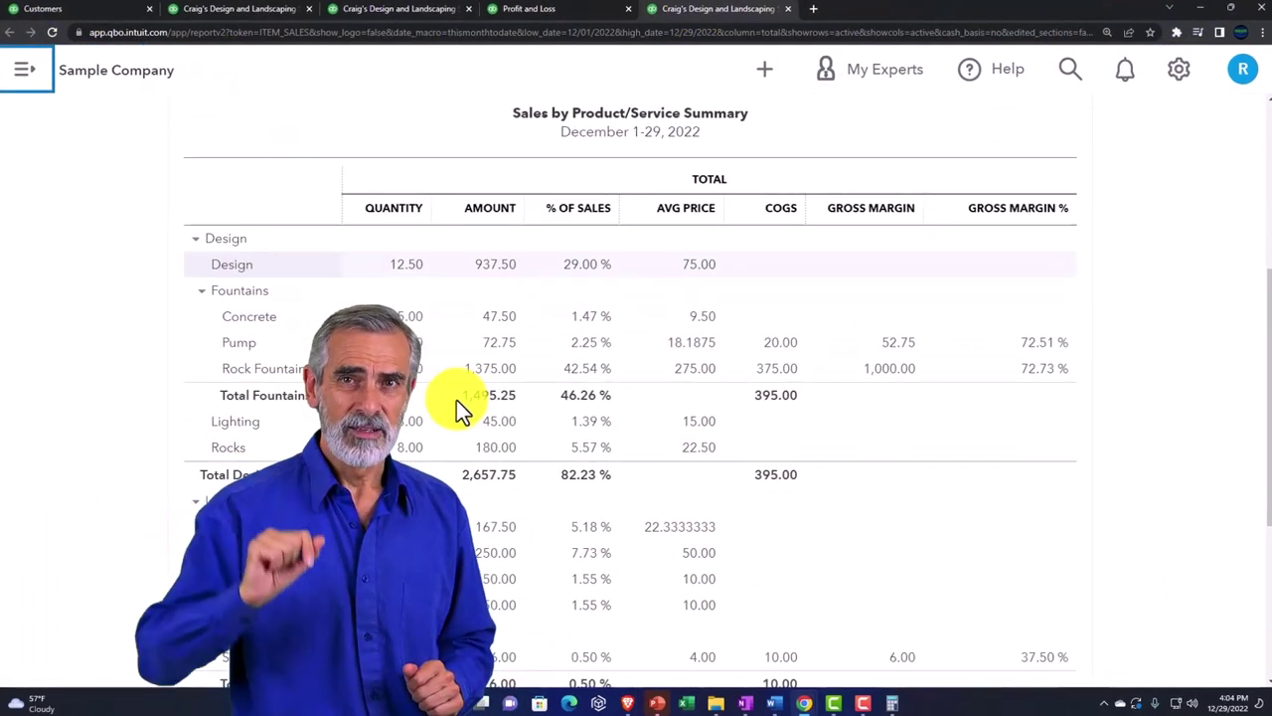
{"action": "scroll", "coordinate": [456, 400], "scroll_direction": "down", "scroll_amount": 3}
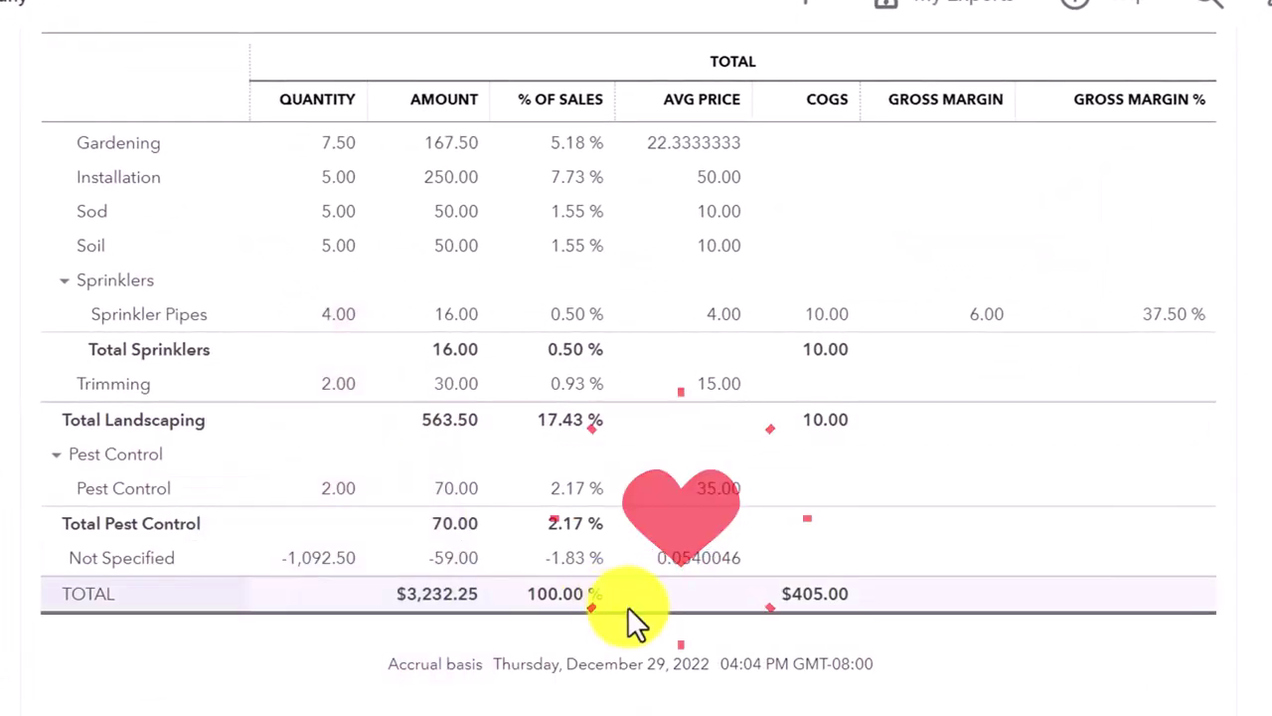
{"action": "scroll", "coordinate": [630, 606], "scroll_direction": "up", "scroll_amount": 8}
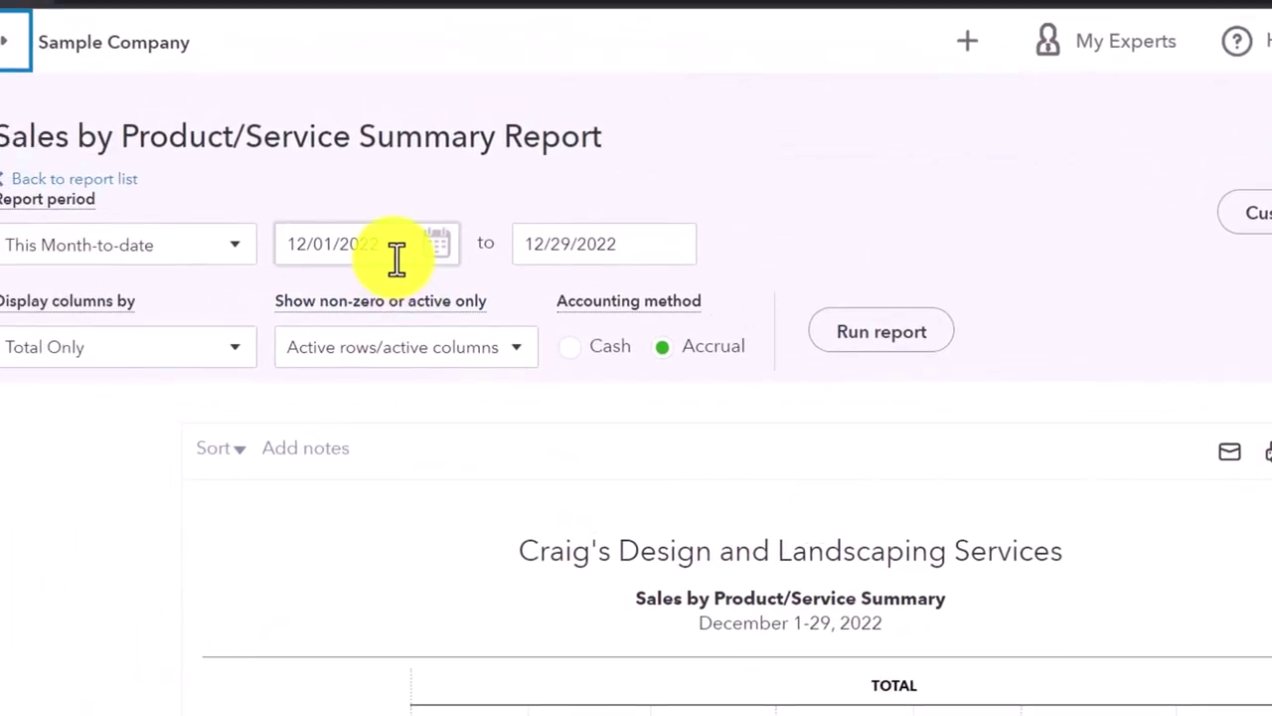
{"action": "left_click_drag", "start_coordinate": [397, 258], "coordinate": [109, 235]}
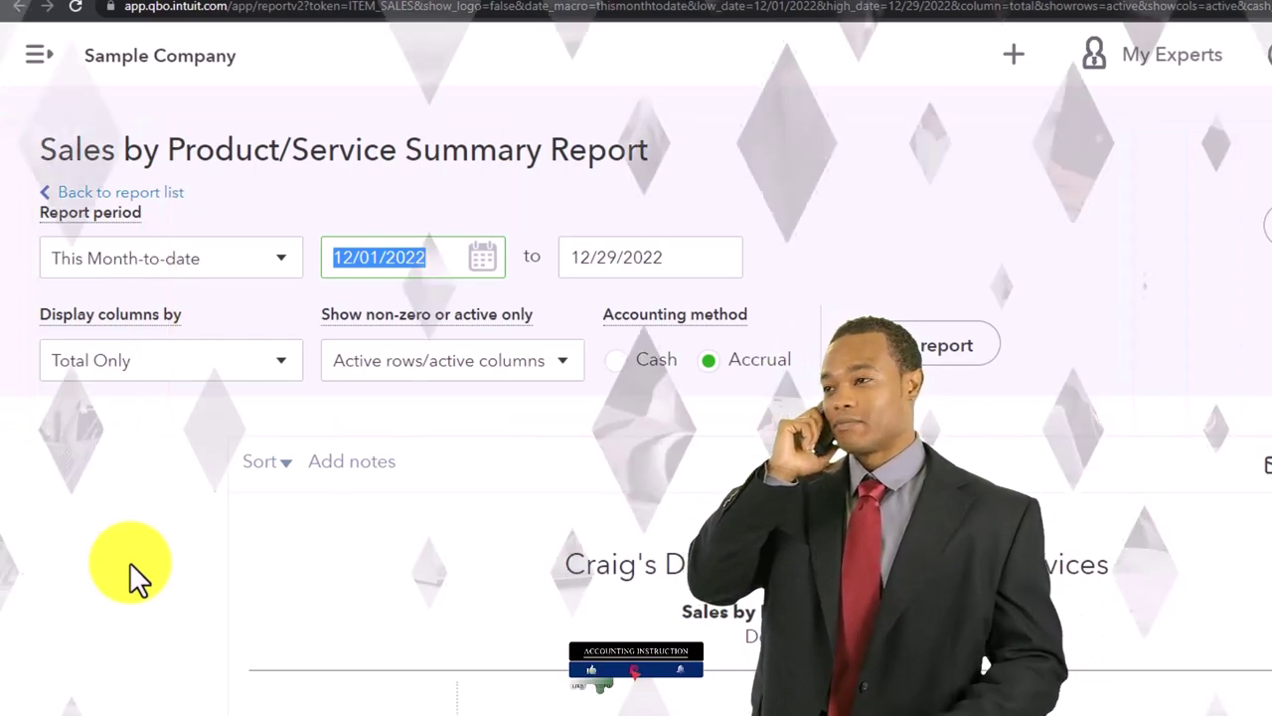
{"action": "type", "text": "01012022"}
{"action": "key", "text": "Tab"}
{"action": "type", "text": "12/31/2022"}
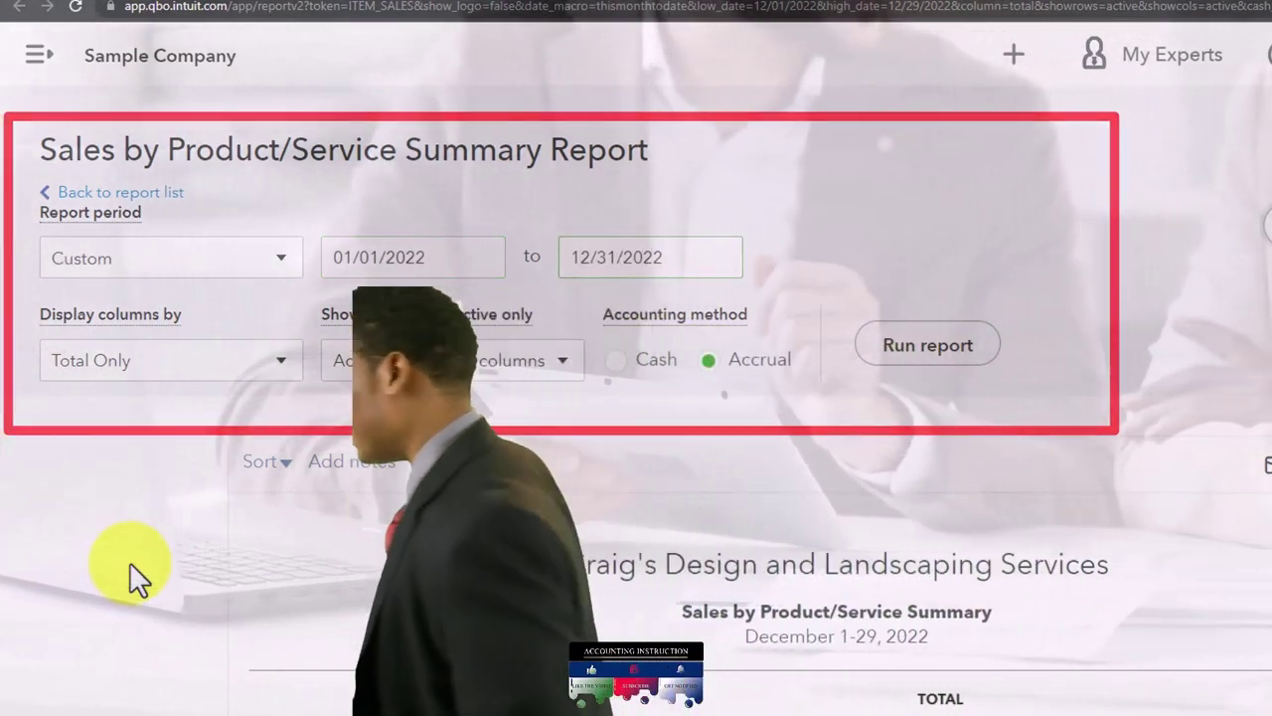
{"action": "left_click", "coordinate": [919, 356]}
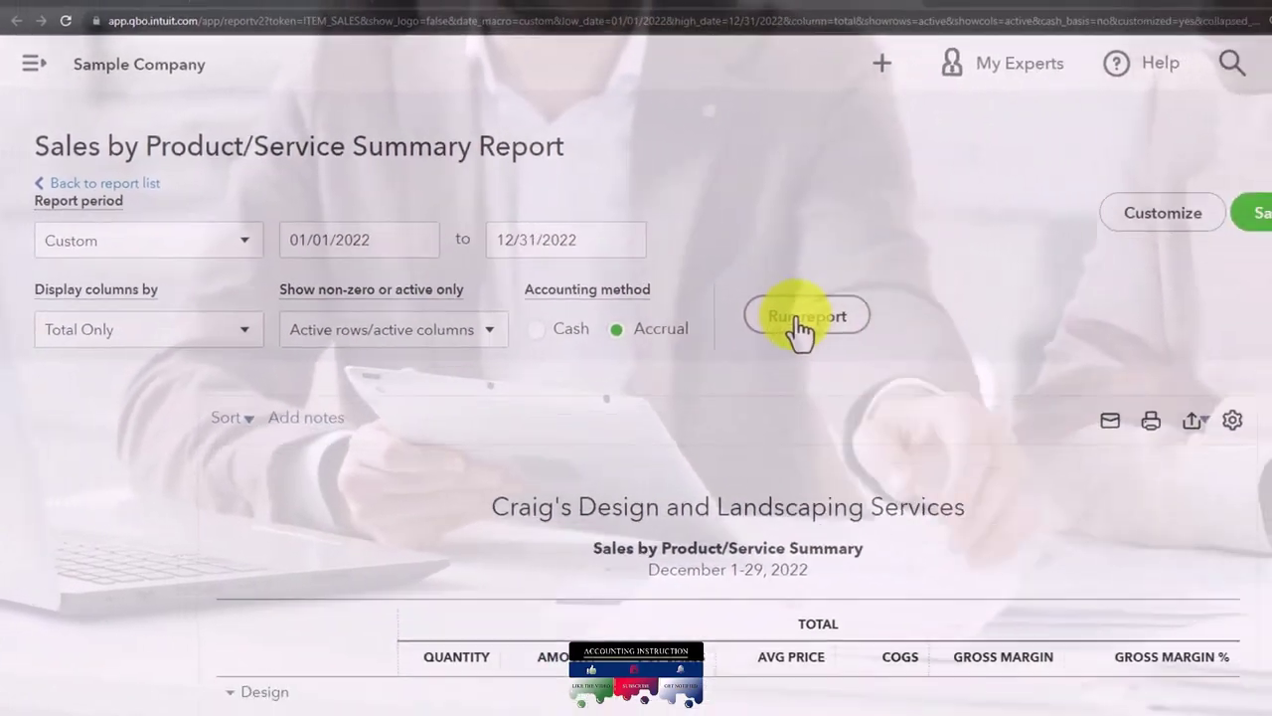
{"action": "scroll", "coordinate": [786, 460], "scroll_direction": "down", "scroll_amount": 15}
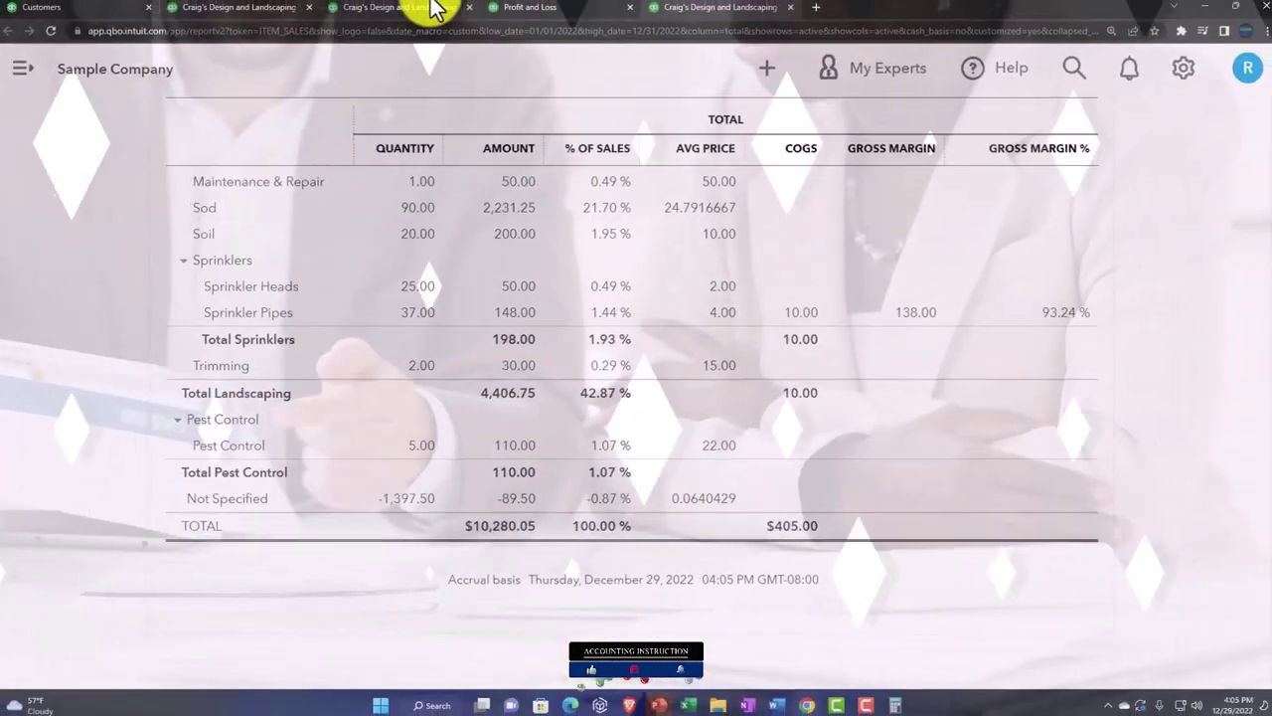
- Glance at the Profit and Loss and Balance Sheet tabs, then close the product/service summary
{"action": "left_click", "coordinate": [431, 11]}
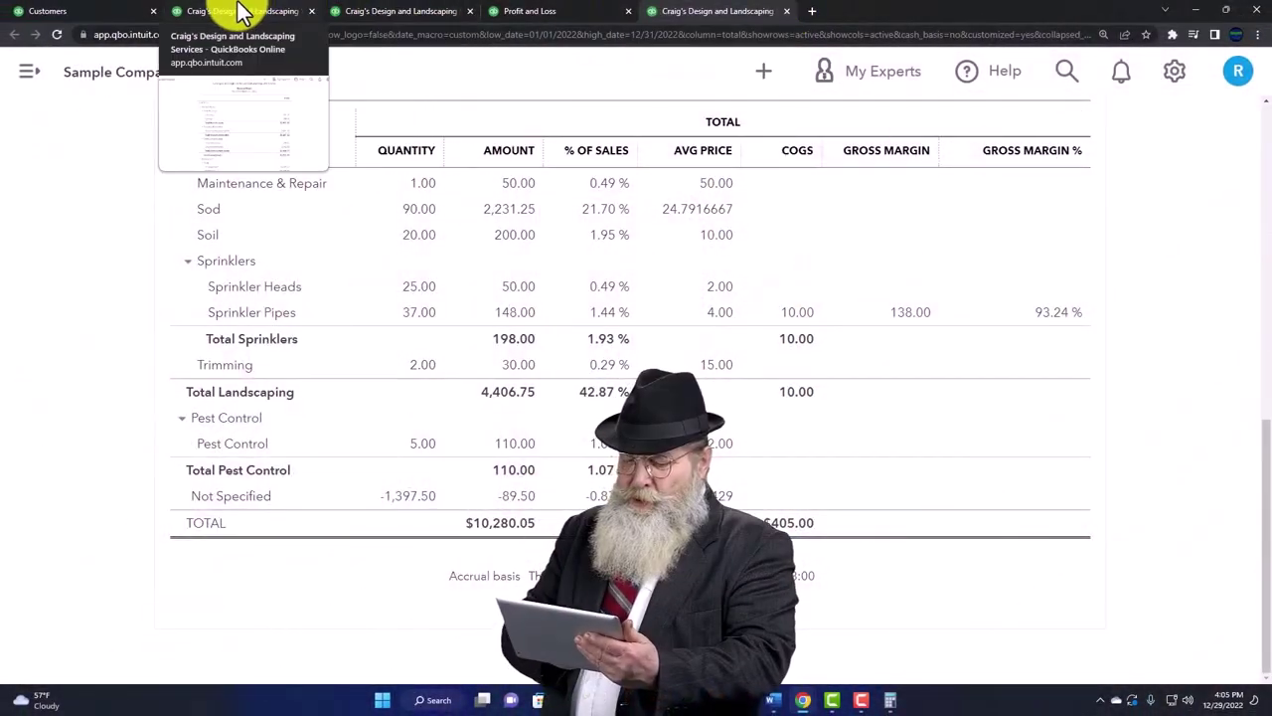
{"action": "left_click", "coordinate": [241, 12]}
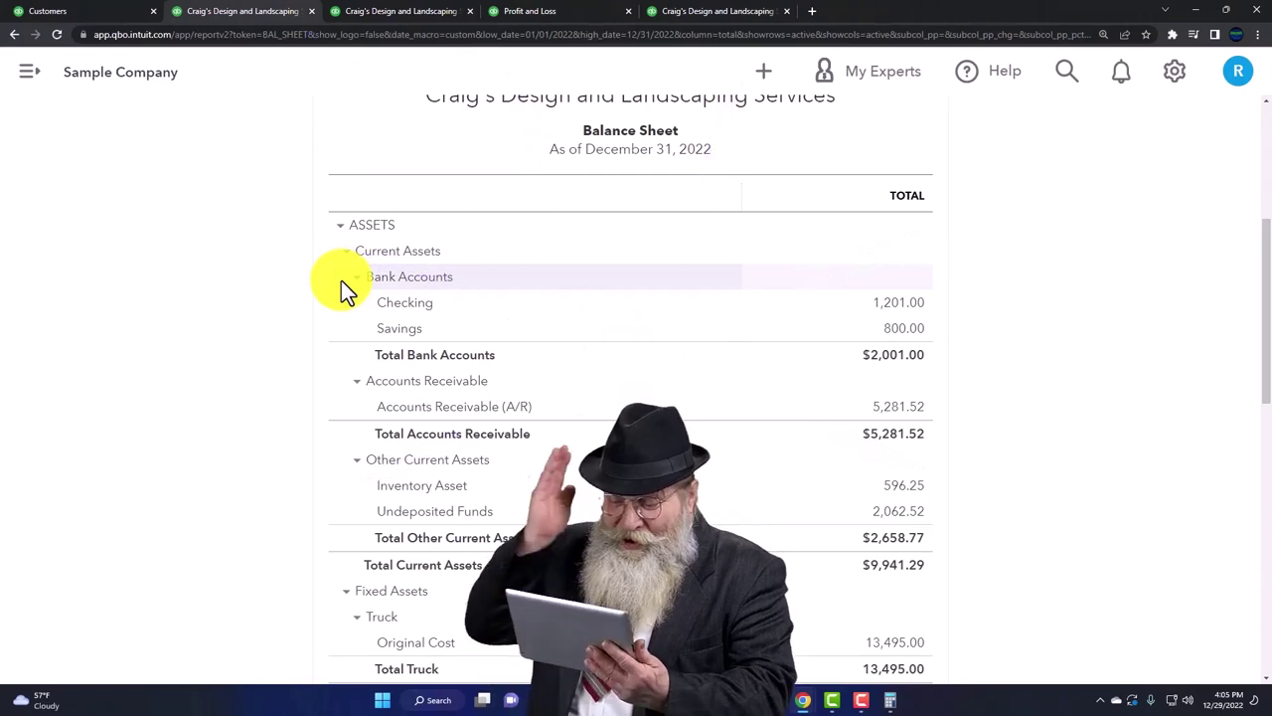
{"action": "left_click", "coordinate": [758, 11]}
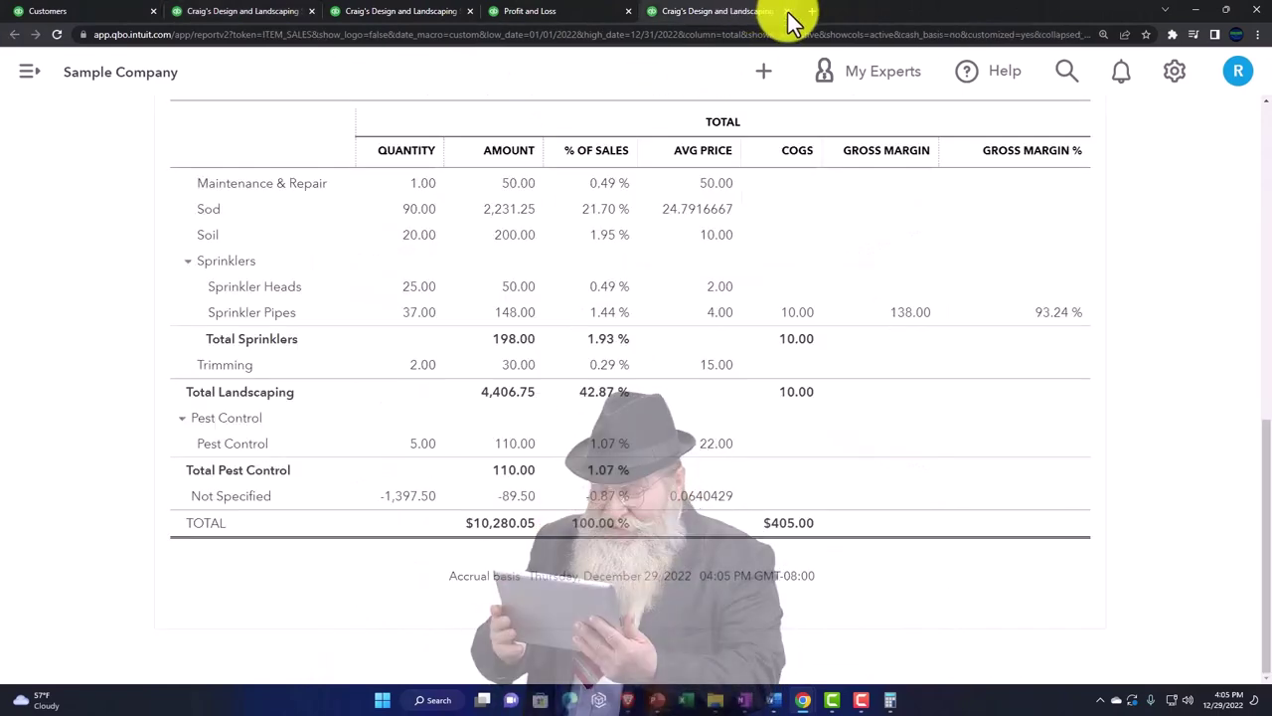
{"action": "left_click", "coordinate": [789, 14]}
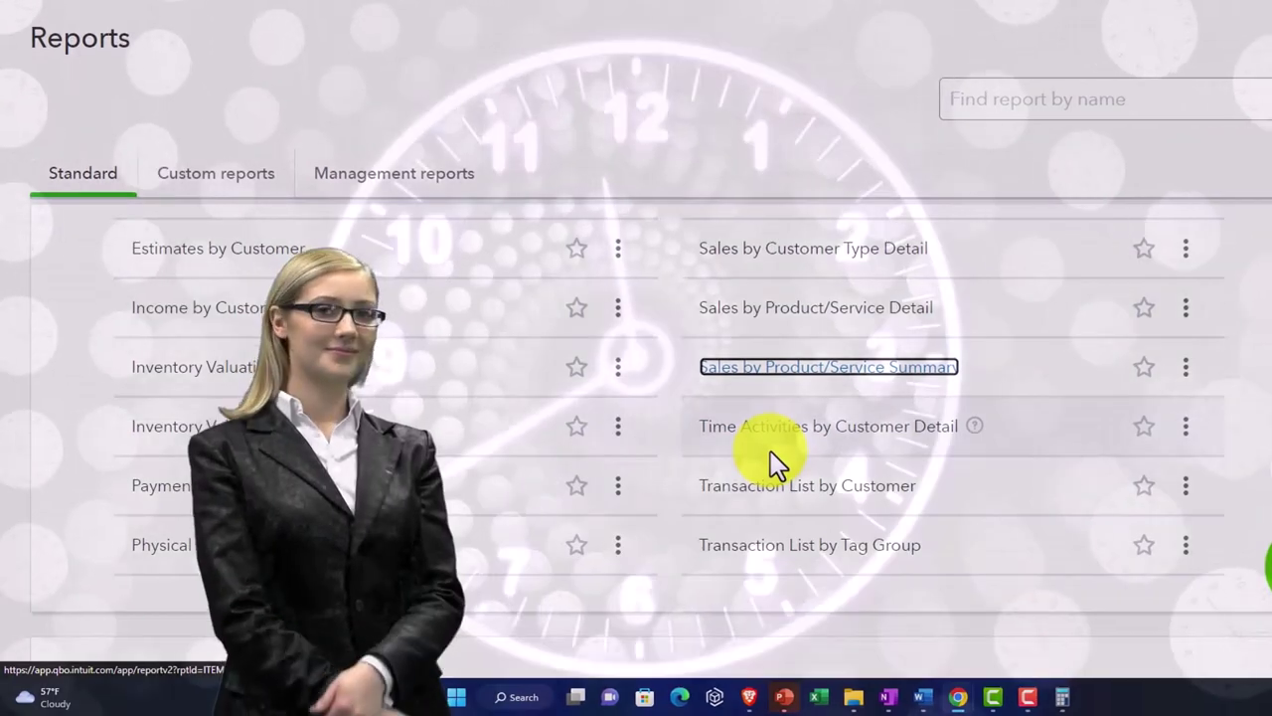
{"action": "scroll", "coordinate": [770, 451], "scroll_direction": "down", "scroll_amount": 1}
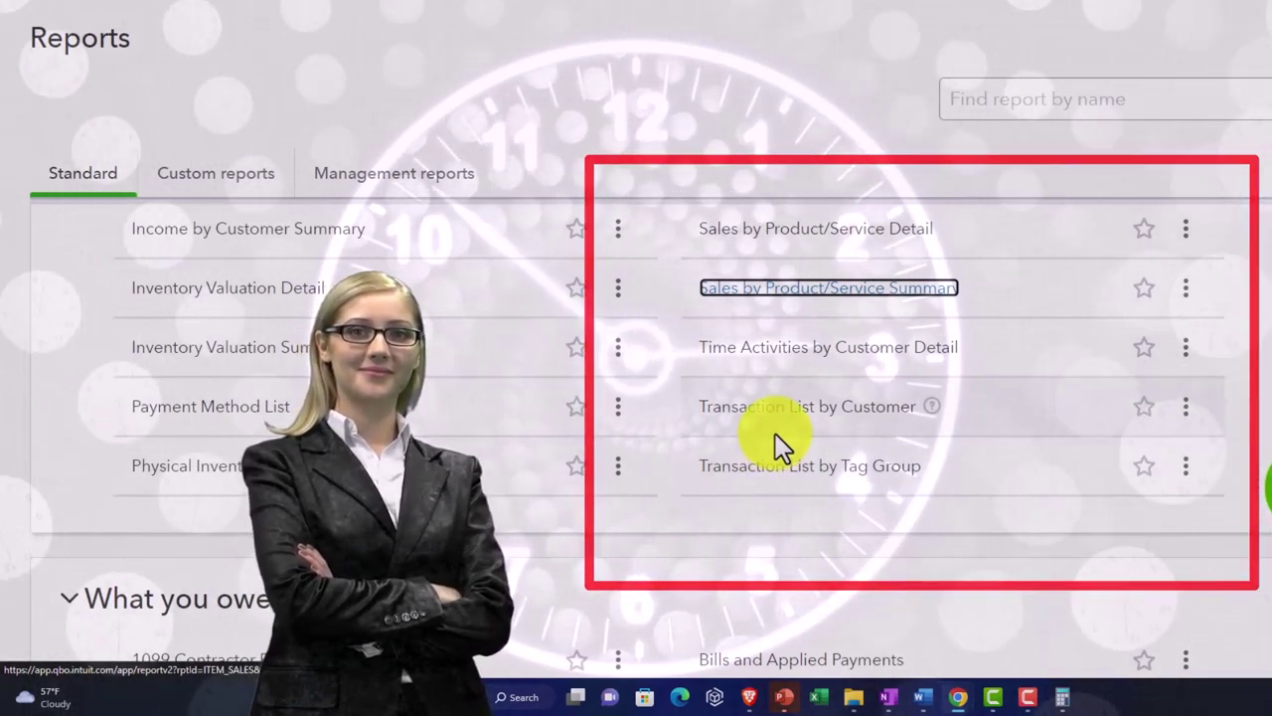
{"action": "scroll", "coordinate": [775, 433], "scroll_direction": "down", "scroll_amount": 1}
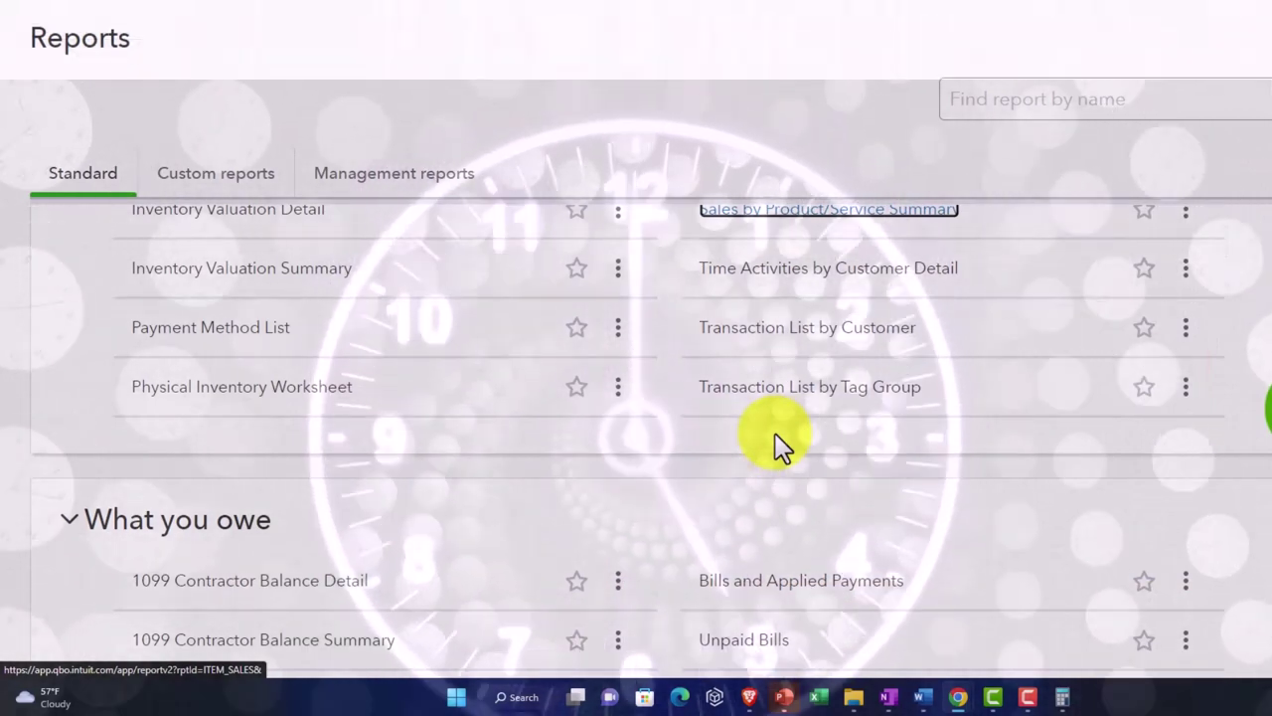
{"action": "scroll", "coordinate": [775, 433], "scroll_direction": "down", "scroll_amount": 1}
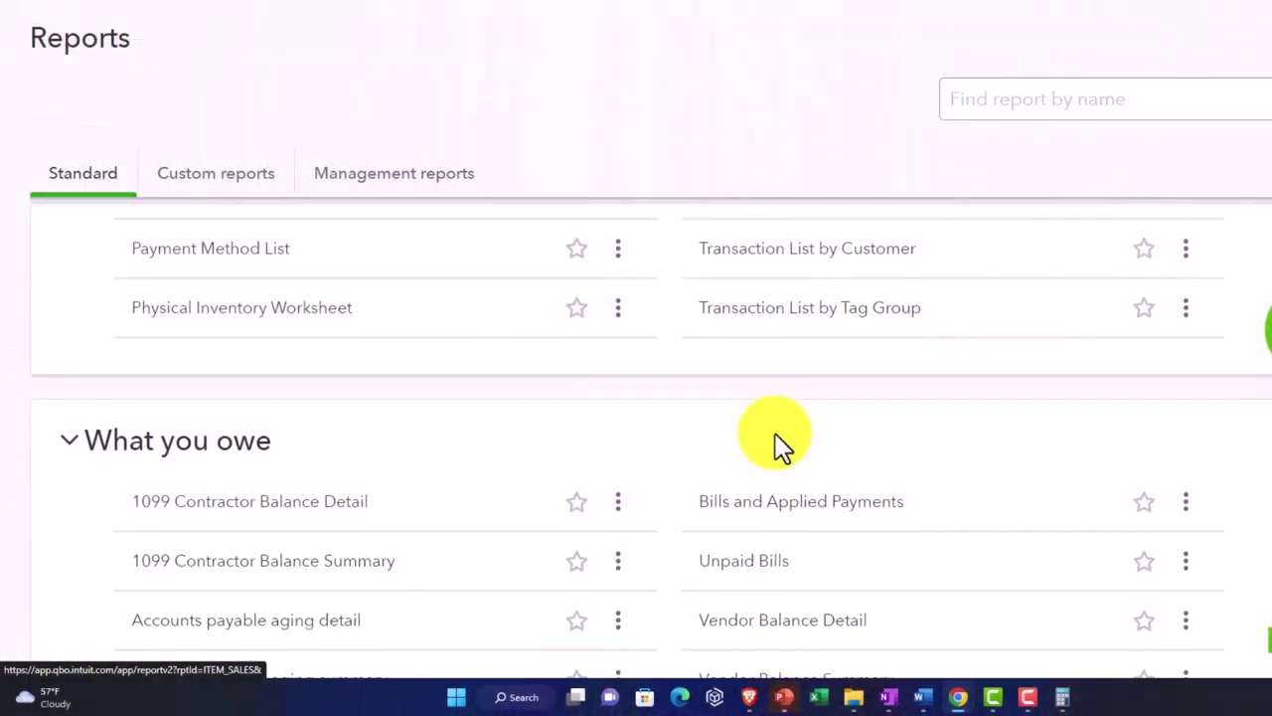
{"action": "scroll", "coordinate": [834, 326], "scroll_direction": "down", "scroll_amount": 1}
{"action": "scroll", "coordinate": [834, 326], "scroll_direction": "down", "scroll_amount": 1}
{"action": "left_click", "coordinate": [835, 338]}
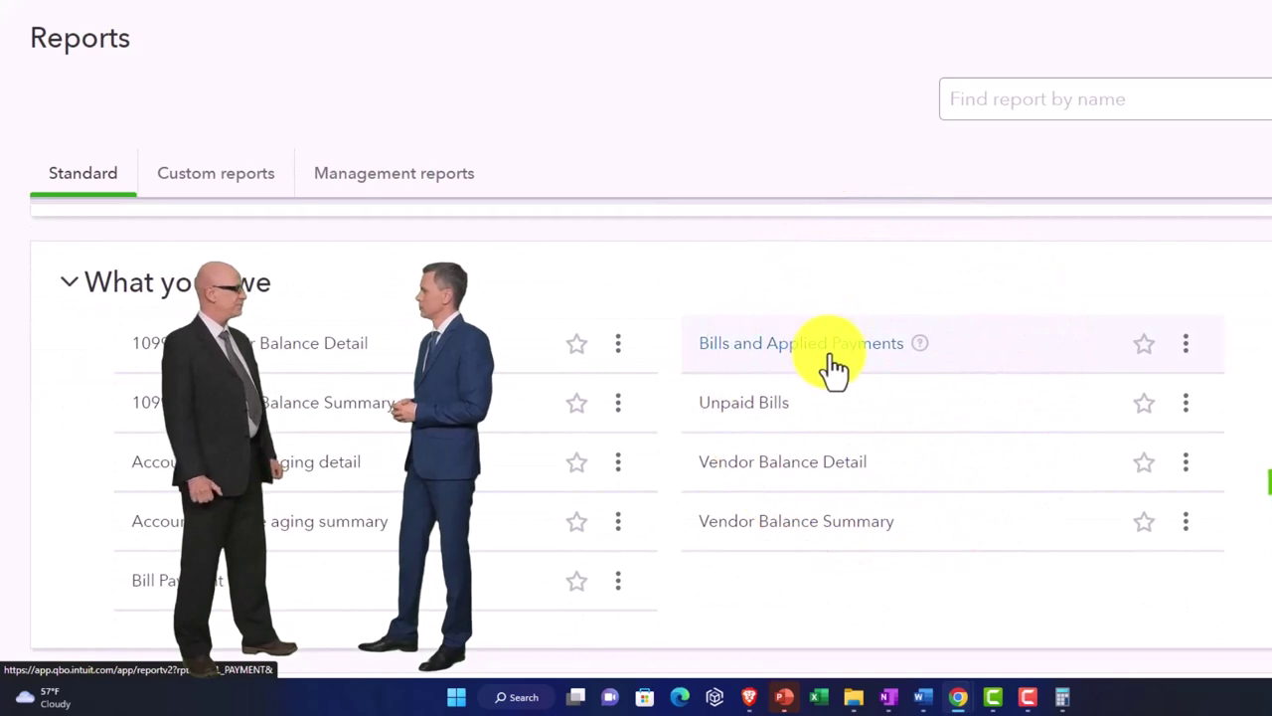